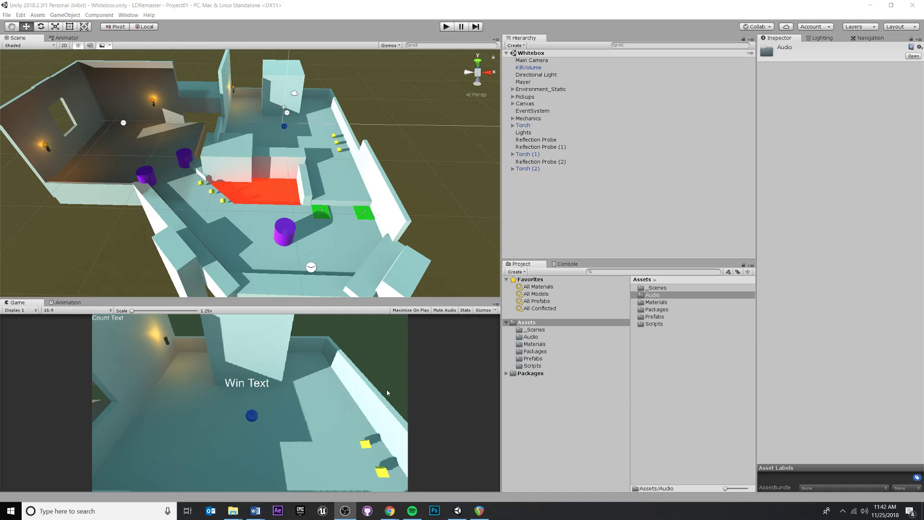
# - Import FireCrack.wav from the Temp folder into the project's Assets folder and play it back in the music player
pyautogui.moveTo(238, 517)
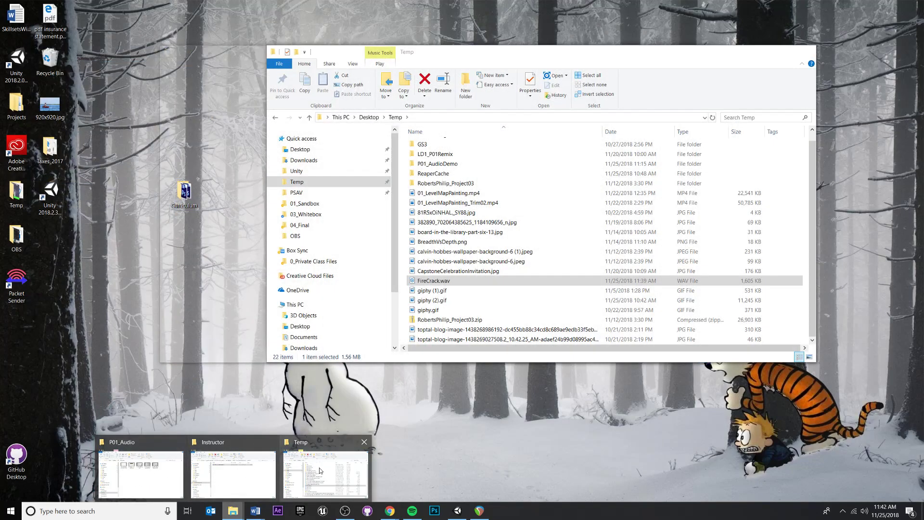
pyautogui.click(320, 471)
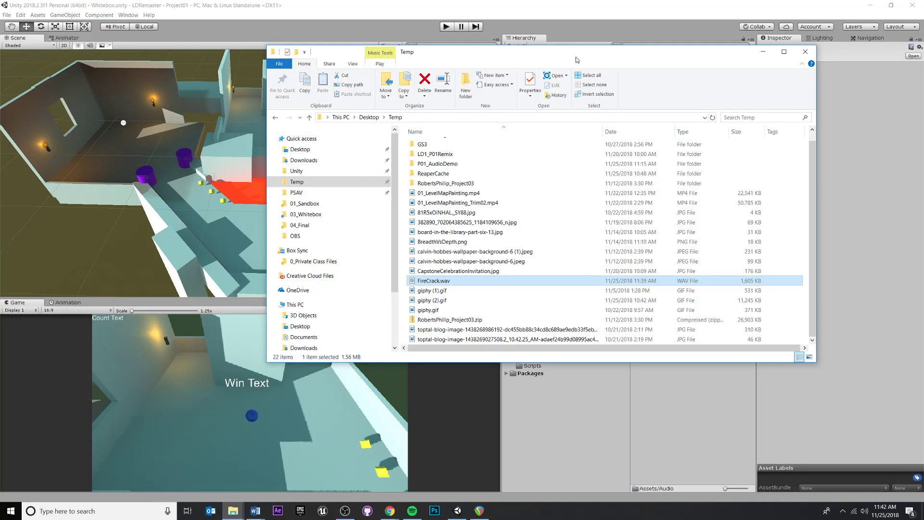
pyautogui.moveTo(576, 58); pyautogui.dragTo(389, 26)
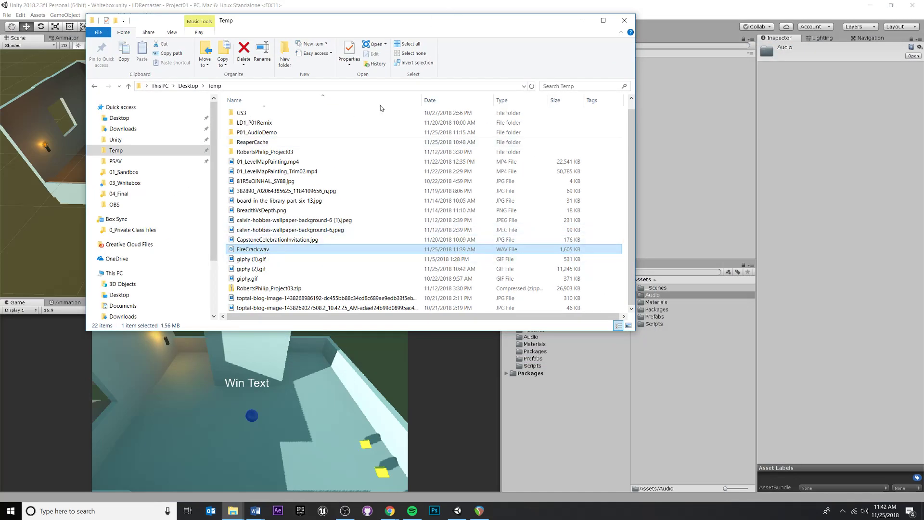
pyautogui.moveTo(279, 251); pyautogui.dragTo(701, 367)
pyautogui.moveTo(689, 403); pyautogui.dragTo(687, 400)
pyautogui.click(694, 47)
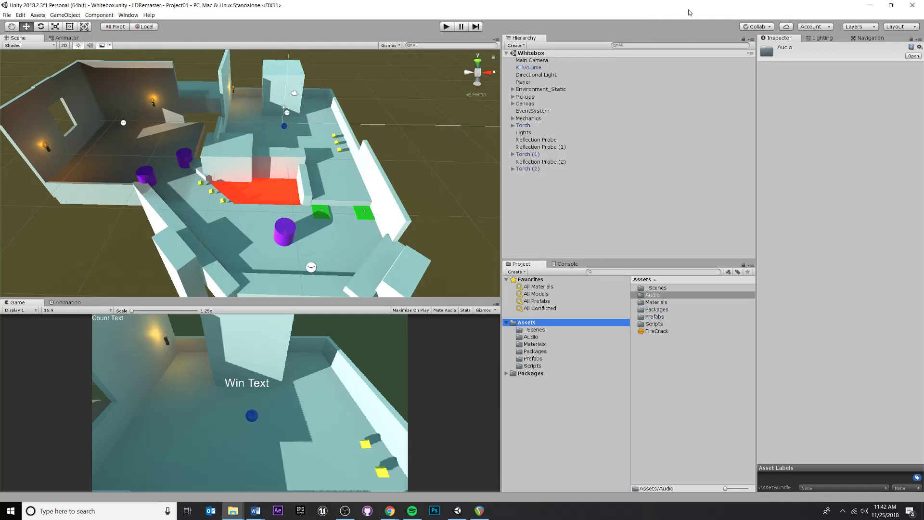
pyautogui.doubleClick(661, 331)
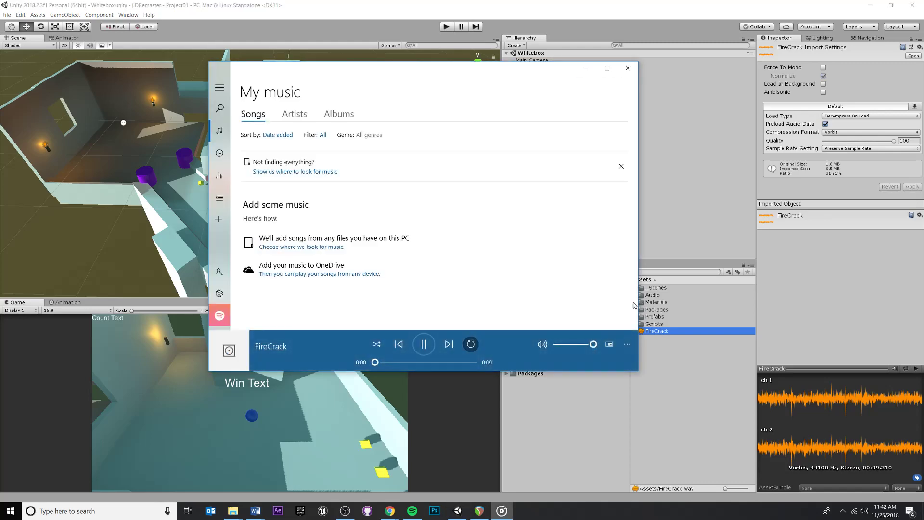
pyautogui.click(629, 68)
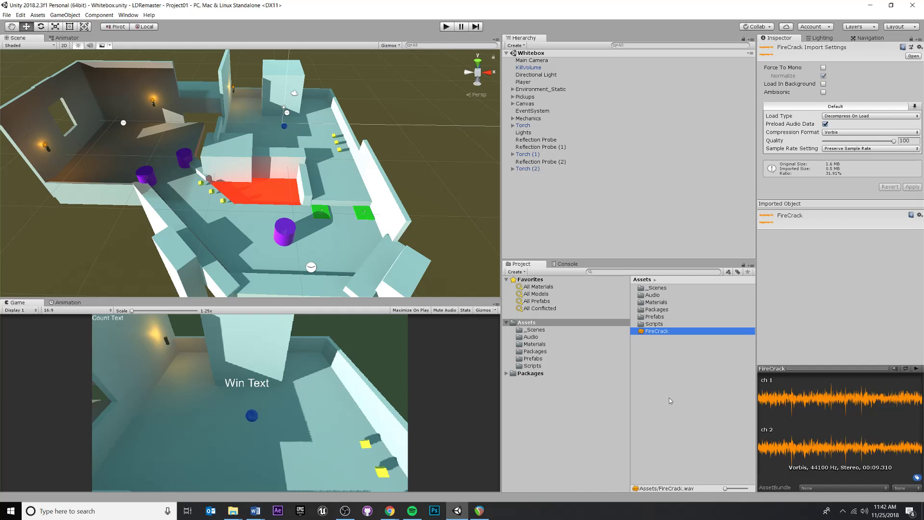
# - Create a new Audio Source object at the root of the Whitebox scene, near the torch-lit room
pyautogui.click(578, 190)
pyautogui.moveTo(243, 118); pyautogui.dragTo(354, 174, button='middle')
pyautogui.scroll(4, 353, 172)
pyautogui.scroll(-2, 282, 187)
pyautogui.keyDown('alt'); pyautogui.moveTo(302, 162); pyautogui.dragTo(275, 123); pyautogui.keyUp('alt')
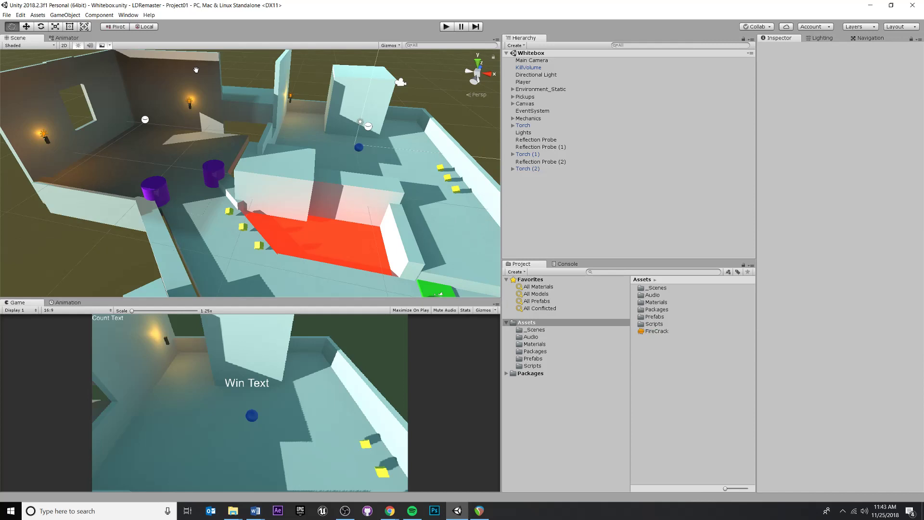
pyautogui.moveTo(274, 123); pyautogui.dragTo(434, 168, button='middle')
pyautogui.moveTo(277, 200); pyautogui.dragTo(250, 160, button='middle')
pyautogui.scroll(-4, 255, 153)
pyautogui.scroll(3, 251, 160)
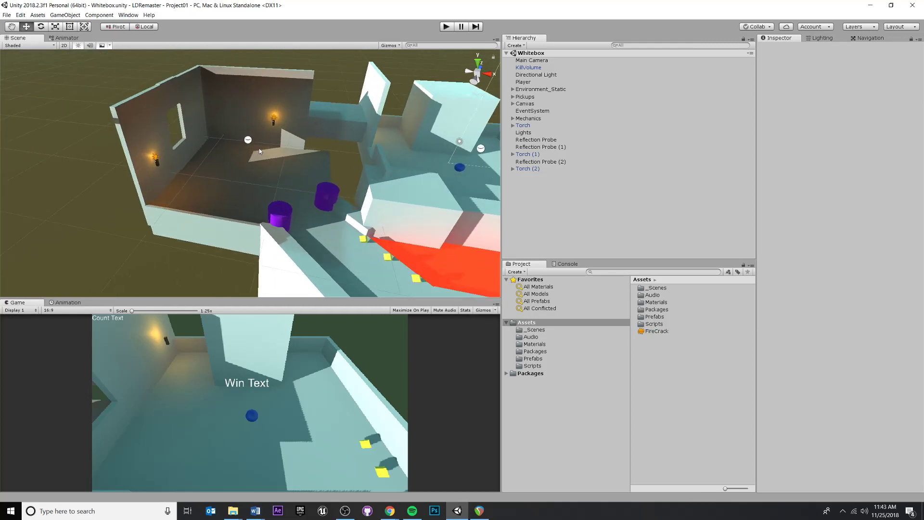
pyautogui.keyDown('alt'); pyautogui.moveTo(297, 140); pyautogui.dragTo(261, 171); pyautogui.keyUp('alt')
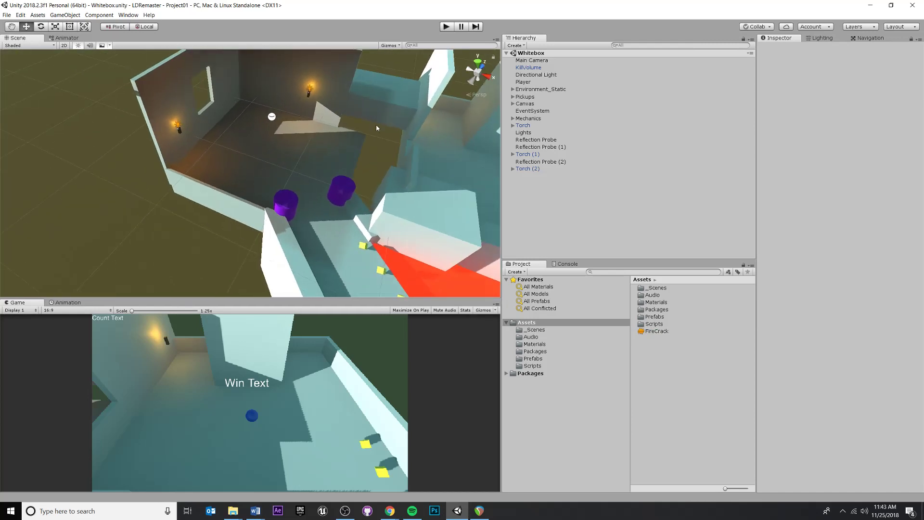
pyautogui.rightClick(545, 208)
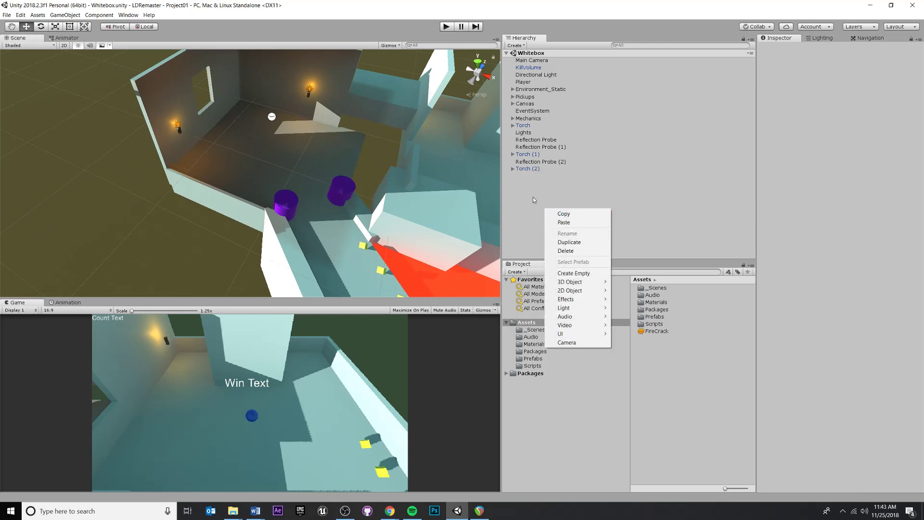
pyautogui.click(519, 188)
pyautogui.rightClick(520, 191)
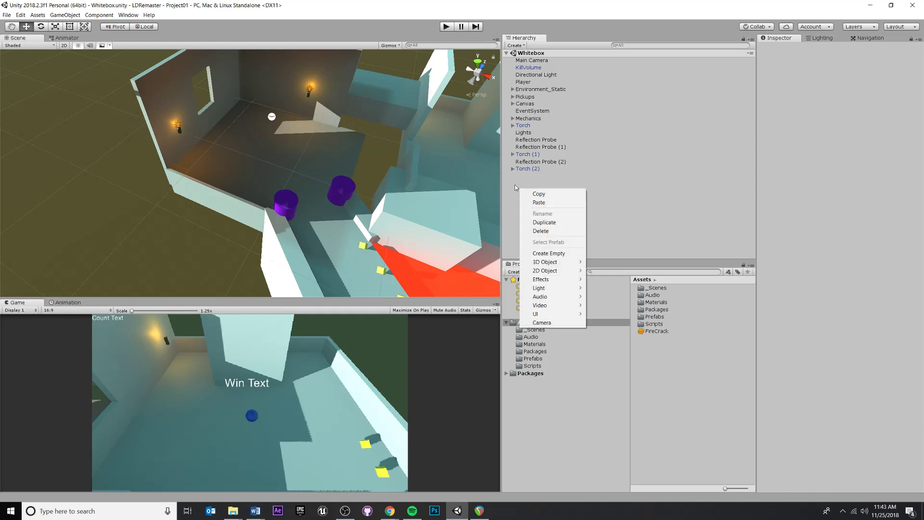
pyautogui.rightClick(516, 187)
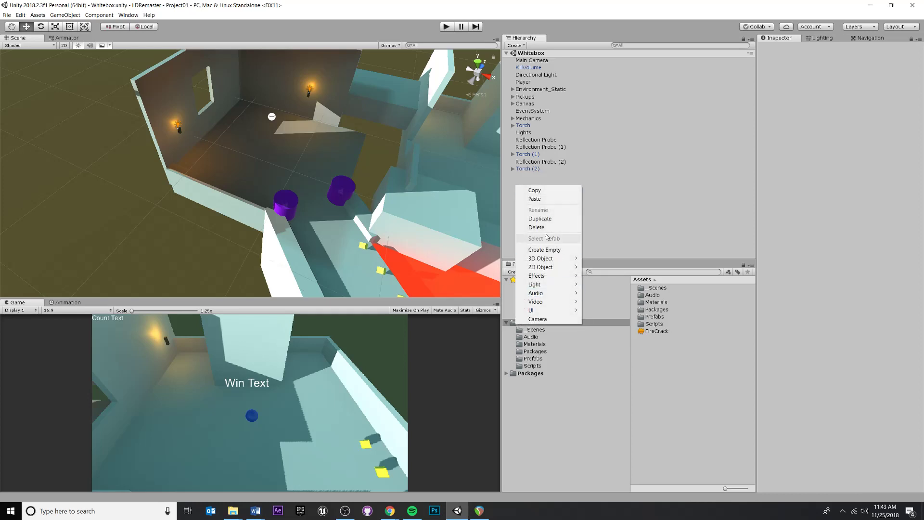
pyautogui.moveTo(569, 296)
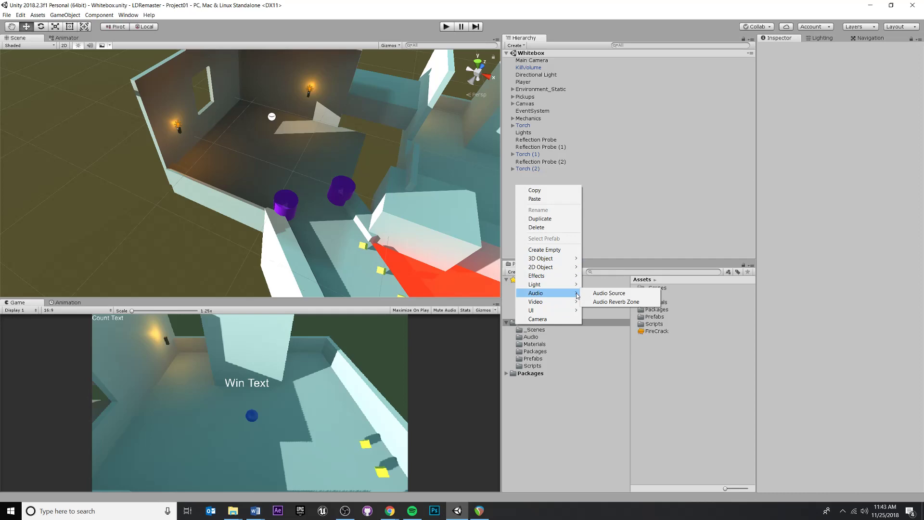
pyautogui.click(605, 295)
# - Move the Audio Source along the Z axis to about -11.87
pyautogui.press('f')
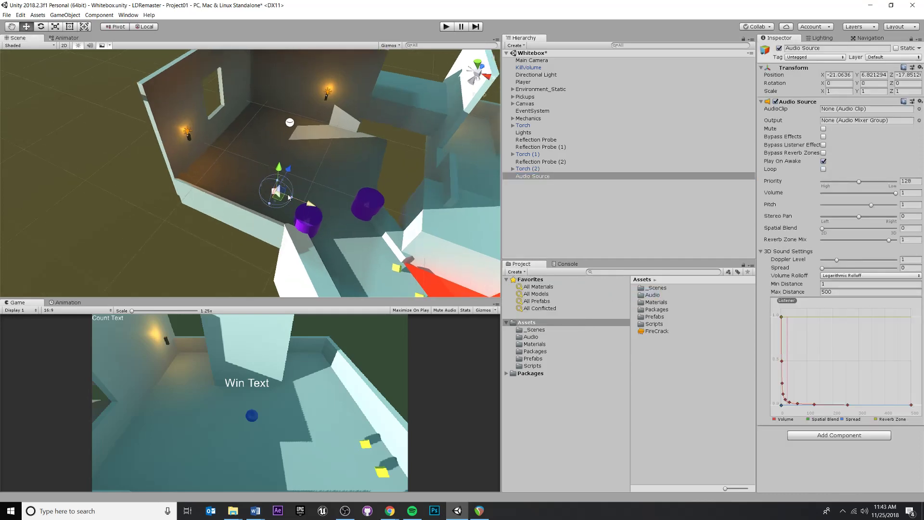
pyautogui.keyDown('alt'); pyautogui.moveTo(289, 198); pyautogui.dragTo(261, 189); pyautogui.keyUp('alt')
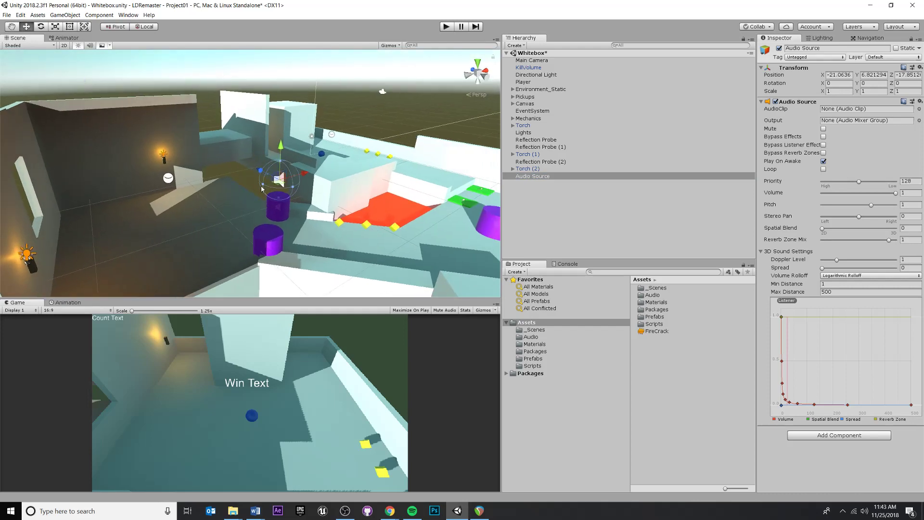
pyautogui.moveTo(319, 193)
pyautogui.keyDown('alt'); pyautogui.mouseDown()
pyautogui.moveTo(315, 145)
pyautogui.moveTo(333, 187)
pyautogui.mouseUp(); pyautogui.keyUp('alt')
pyautogui.moveTo(252, 136); pyautogui.dragTo(169, 116)
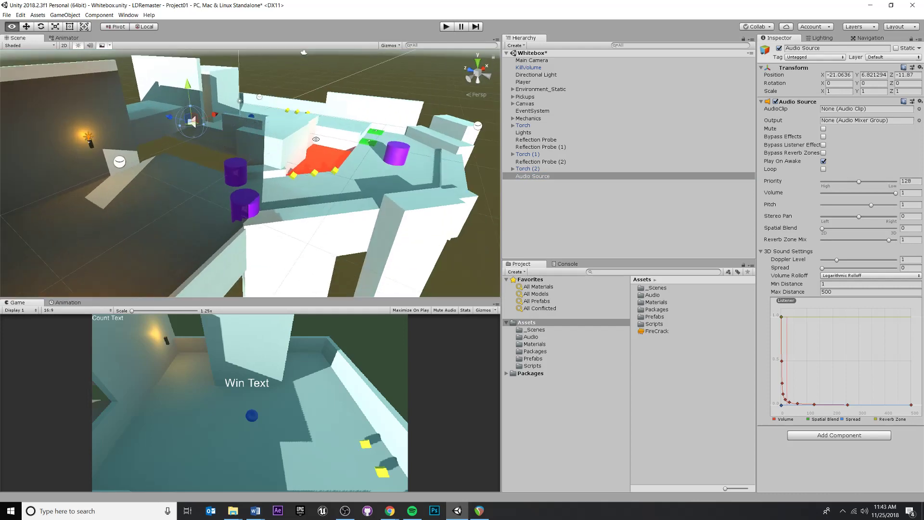
pyautogui.keyDown('alt'); pyautogui.moveTo(366, 143); pyautogui.dragTo(247, 127); pyautogui.keyUp('alt')
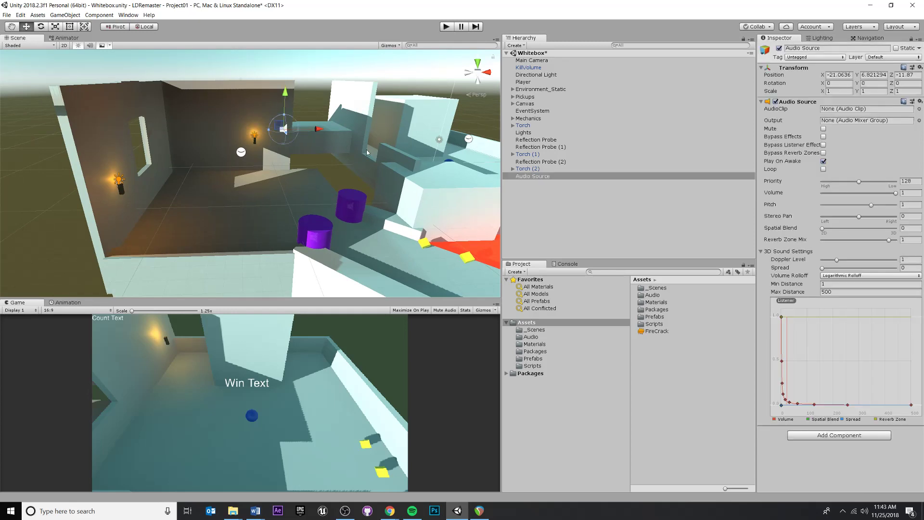
# - Move the Audio Source to the torch beside the room's window, at about X -32.19, Y 3.75, Z -12.81
pyautogui.click(543, 177)
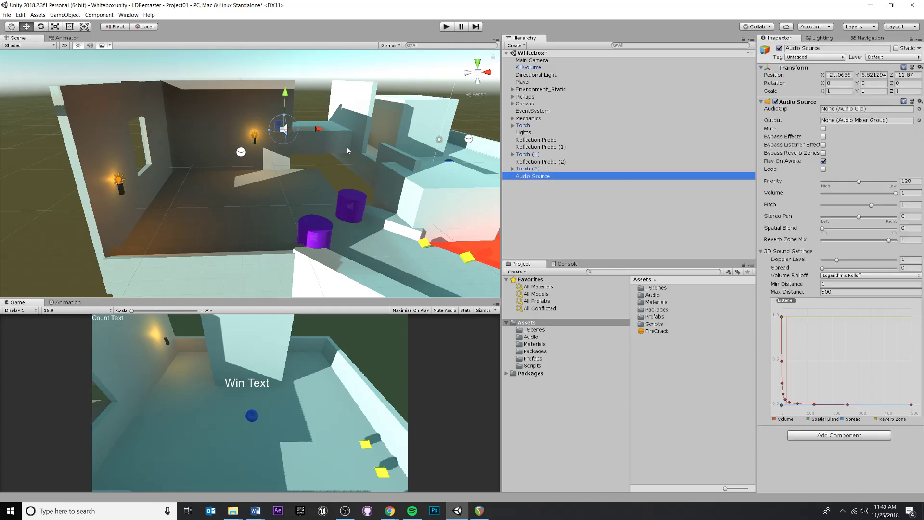
pyautogui.moveTo(316, 129); pyautogui.dragTo(53, 118)
pyautogui.moveTo(265, 86); pyautogui.dragTo(264, 120)
pyautogui.moveTo(290, 153); pyautogui.dragTo(282, 155)
pyautogui.keyDown('alt'); pyautogui.moveTo(133, 184); pyautogui.dragTo(349, 175); pyautogui.keyUp('alt')
pyautogui.moveTo(349, 176); pyautogui.dragTo(347, 174, button='right')
pyautogui.moveTo(112, 198); pyautogui.dragTo(124, 197)
# - Fine-tune the Audio Source's alignment with the wall torch by shifting it to about Z -12.66
pyautogui.press('f')
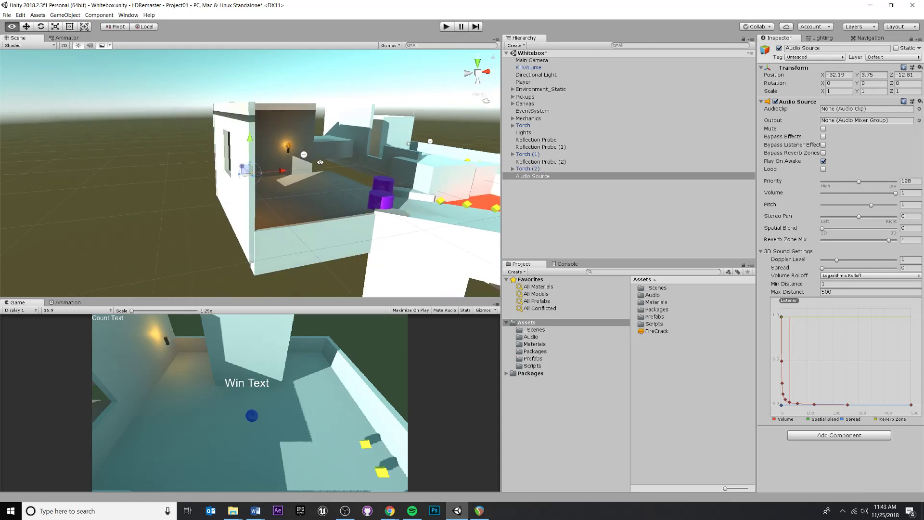
pyautogui.keyDown('alt'); pyautogui.moveTo(475, 154); pyautogui.dragTo(242, 213); pyautogui.keyUp('alt')
pyautogui.scroll(5, 241, 213)
pyautogui.scroll(5, 250, 192)
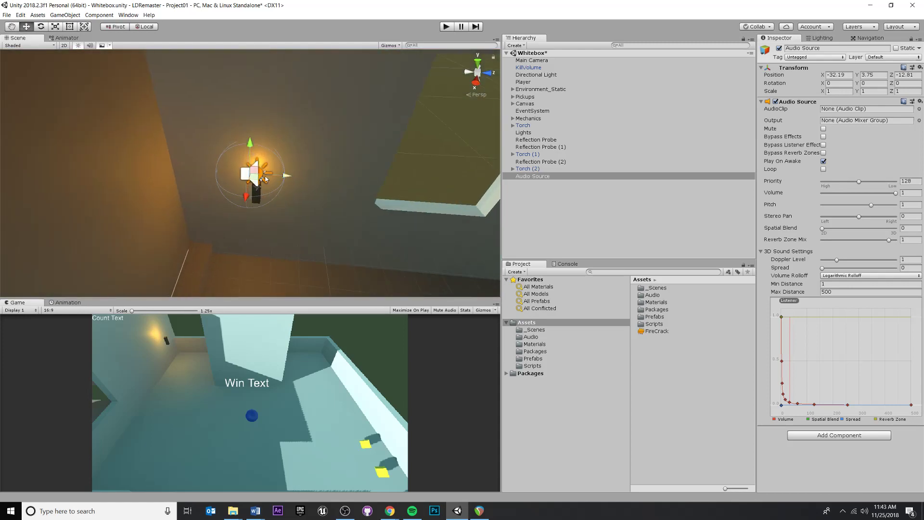
pyautogui.moveTo(286, 180); pyautogui.dragTo(291, 174)
pyautogui.moveTo(291, 174); pyautogui.dragTo(193, 153, button='right')
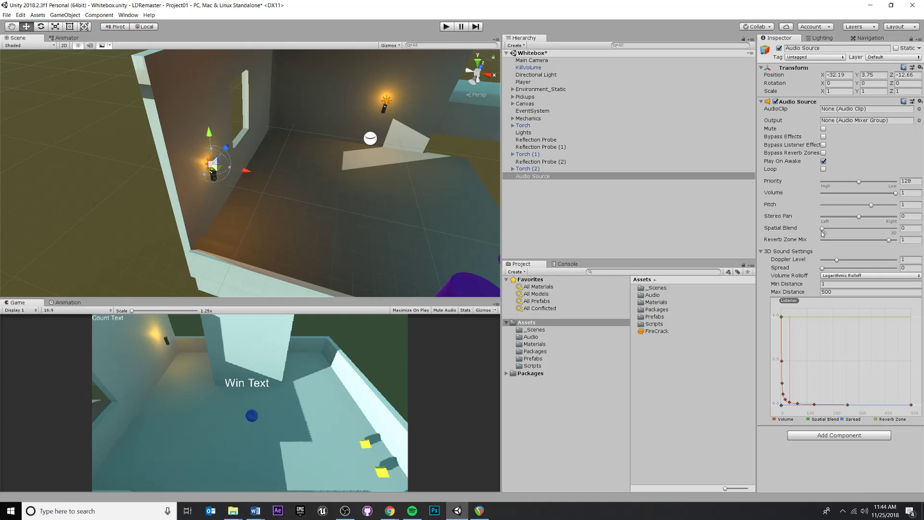
# - Examine the Audio Source's location relative to the whole level, from far away and close up
pyautogui.scroll(-5, 206, 168)
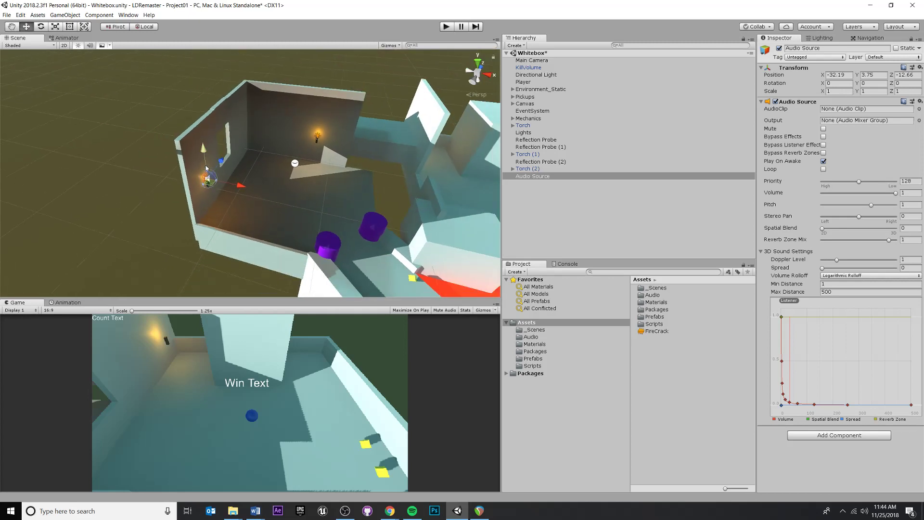
pyautogui.scroll(-10, 300, 189)
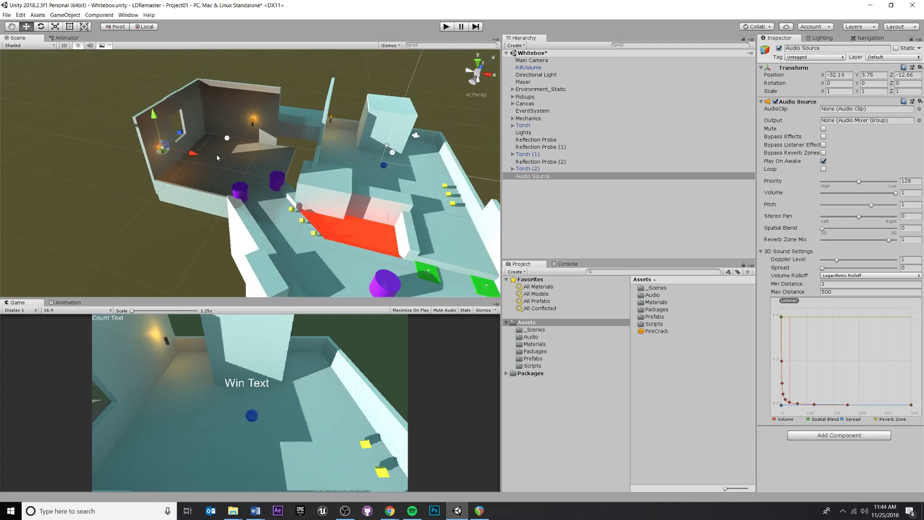
pyautogui.scroll(-2, 222, 164)
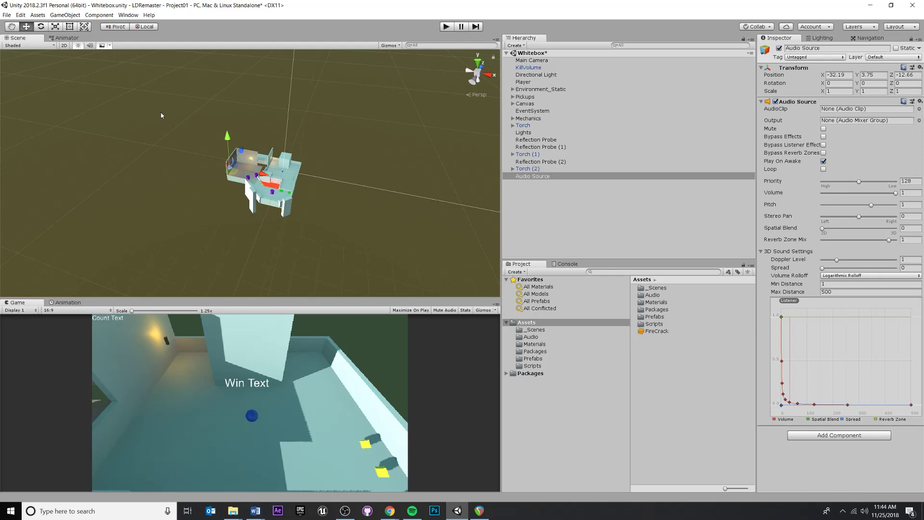
pyautogui.scroll(10, 179, 137)
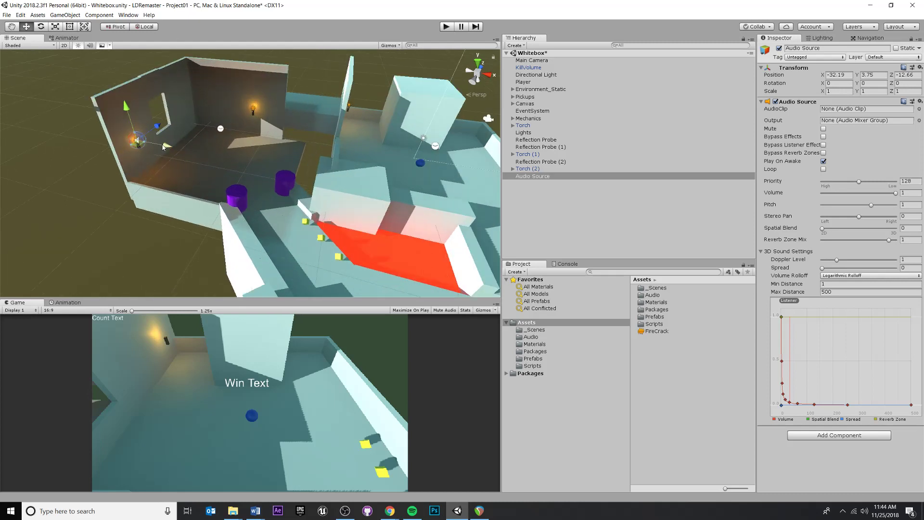
pyautogui.scroll(4, 164, 147)
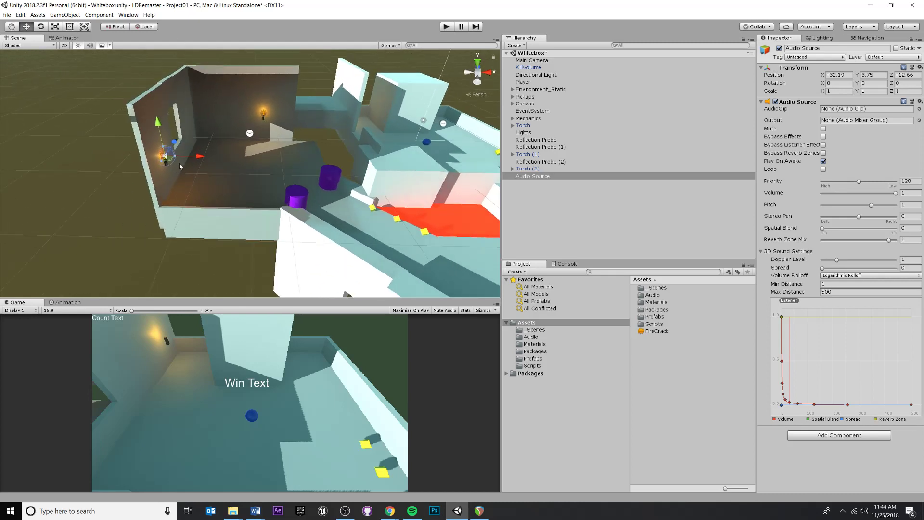
pyautogui.moveTo(397, 192); pyautogui.dragTo(253, 186, button='middle')
pyautogui.scroll(-3, 253, 186)
pyautogui.scroll(-2, 254, 186)
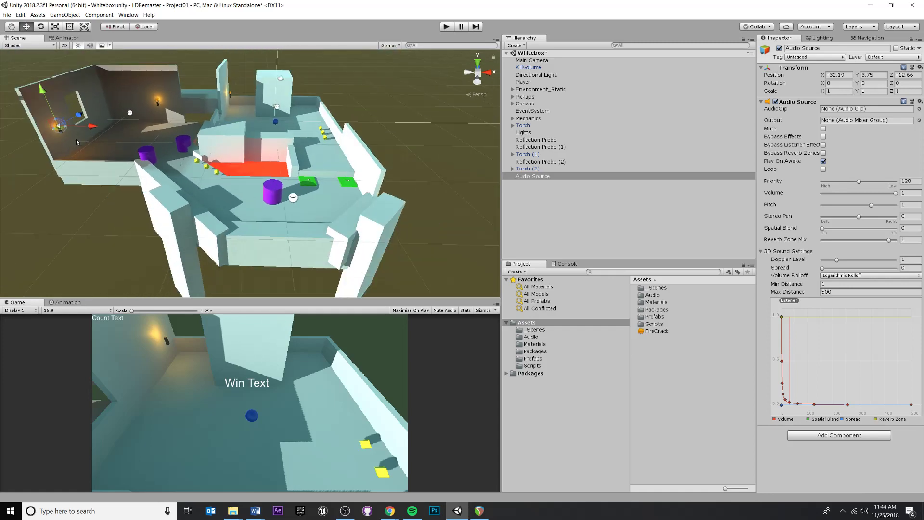
pyautogui.moveTo(67, 134); pyautogui.dragTo(226, 127, button='middle')
pyautogui.scroll(3, 227, 127)
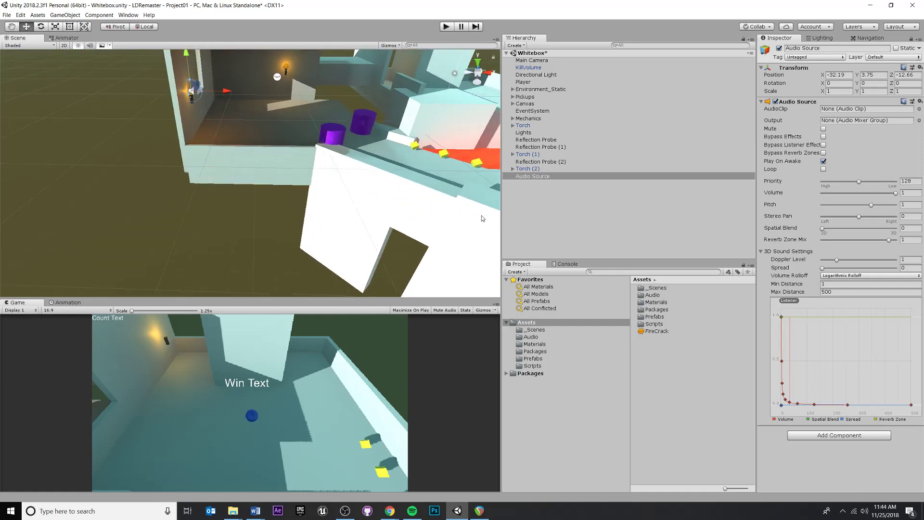
# - Move the FireCrack clip into the Audio folder and select it there
pyautogui.click(665, 331)
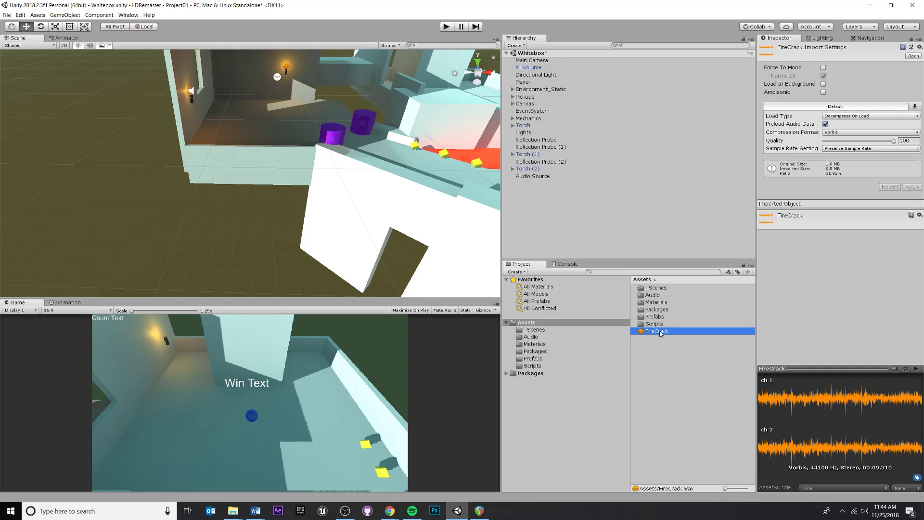
pyautogui.moveTo(661, 334); pyautogui.dragTo(660, 298)
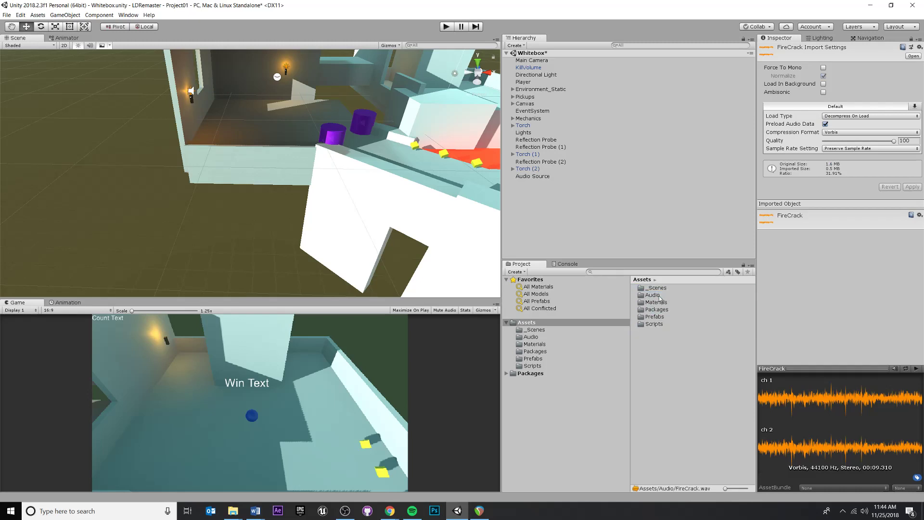
pyautogui.doubleClick(660, 295)
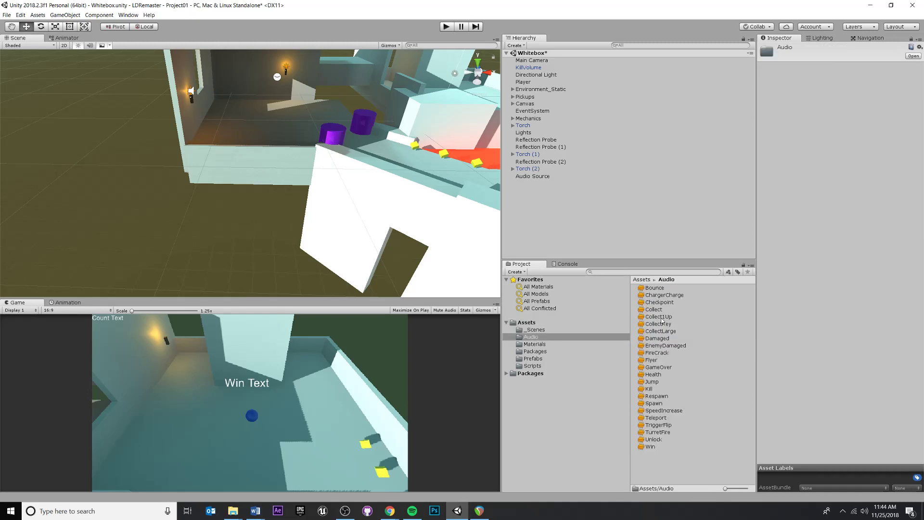
pyautogui.click(656, 354)
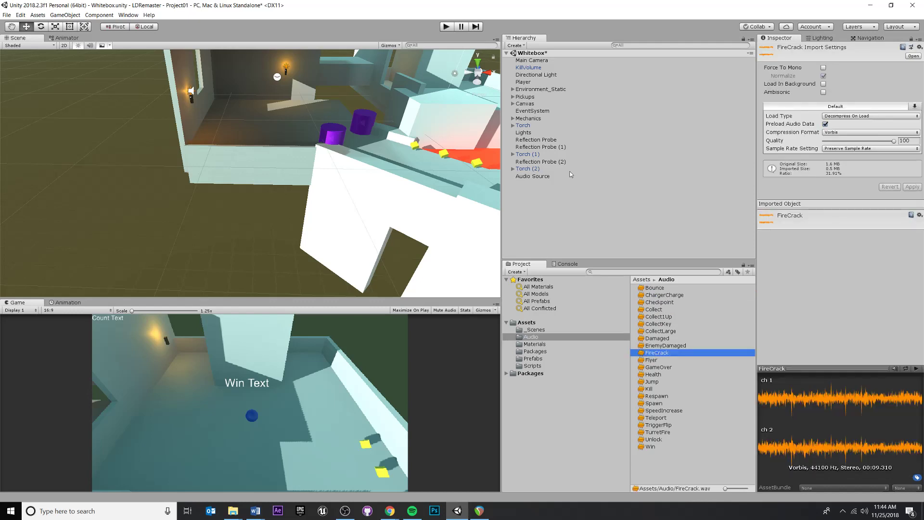
# - Assign the FireCrack clip as the AudioClip of the Audio Source at the wall torch
pyautogui.click(534, 176)
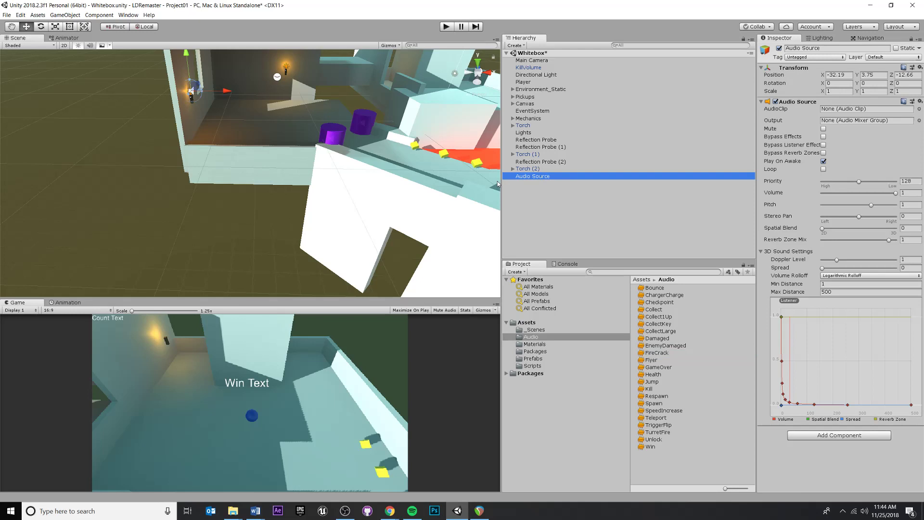
pyautogui.moveTo(236, 77); pyautogui.dragTo(216, 143, button='middle')
pyautogui.scroll(3, 217, 143)
pyautogui.scroll(1, 217, 143)
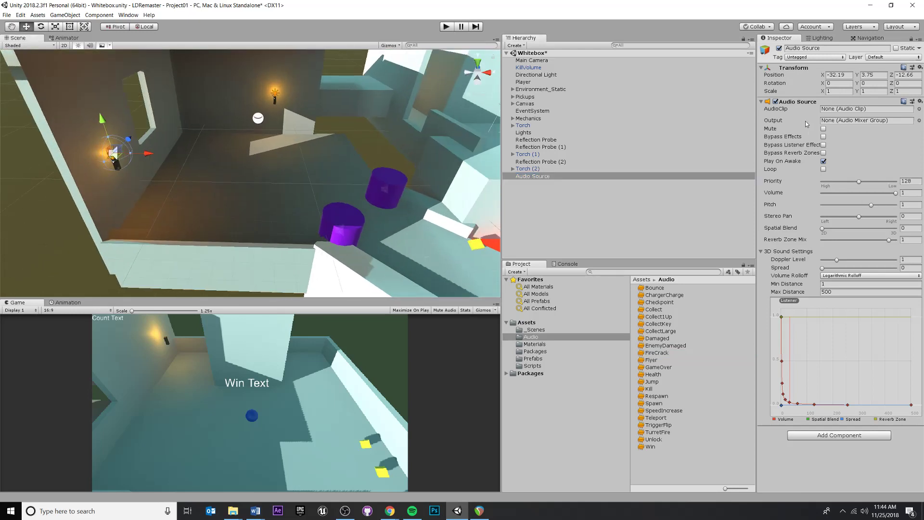
pyautogui.click(920, 109)
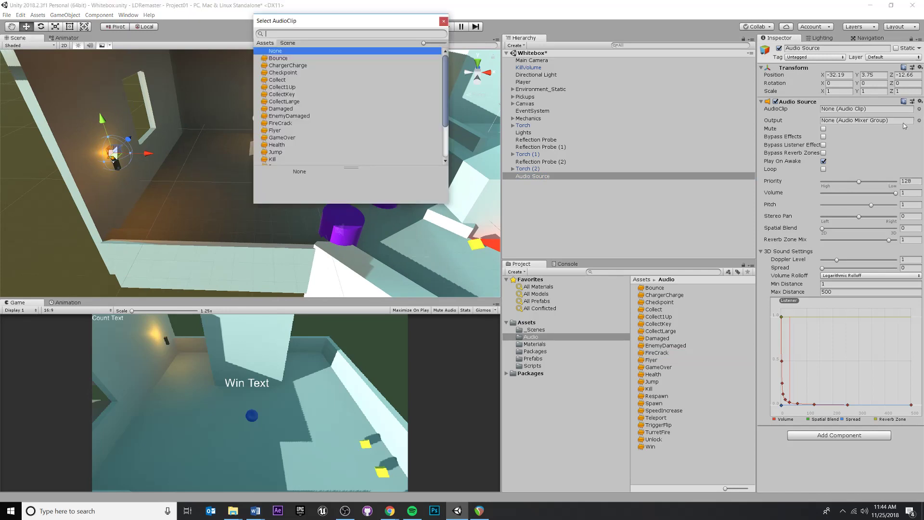
pyautogui.scroll(-3, 337, 129)
pyautogui.scroll(3, 337, 128)
pyautogui.scroll(-3, 387, 80)
pyautogui.scroll(3, 282, 134)
pyautogui.scroll(-3, 319, 92)
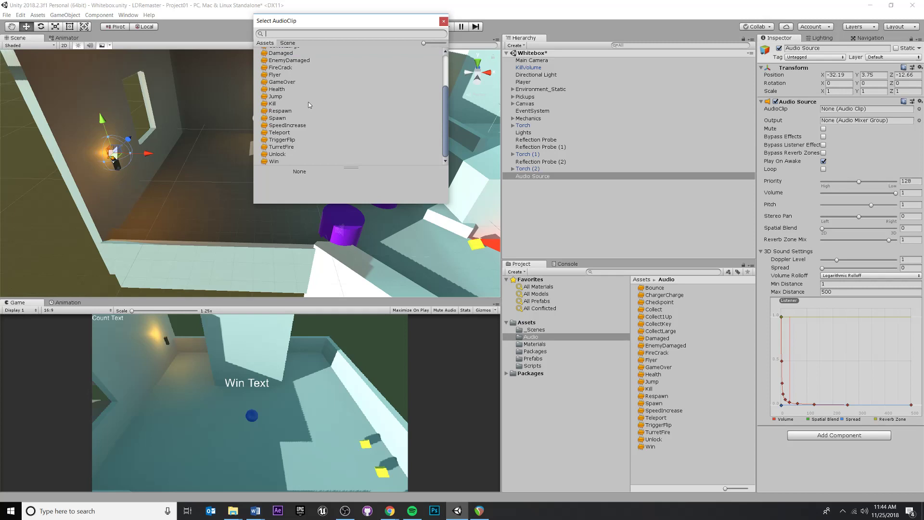
pyautogui.scroll(3, 309, 105)
pyautogui.scroll(-1, 304, 94)
pyautogui.scroll(-1, 289, 82)
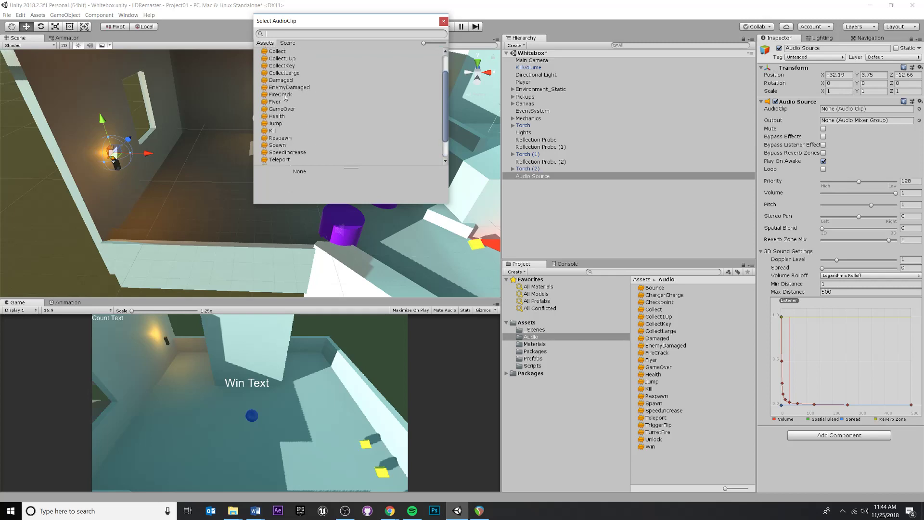
pyautogui.doubleClick(285, 96)
# - Try shifting the Audio Source's Spatial Blend between 2D and 3D, and undo the change
pyautogui.moveTo(219, 132); pyautogui.dragTo(279, 184, button='middle')
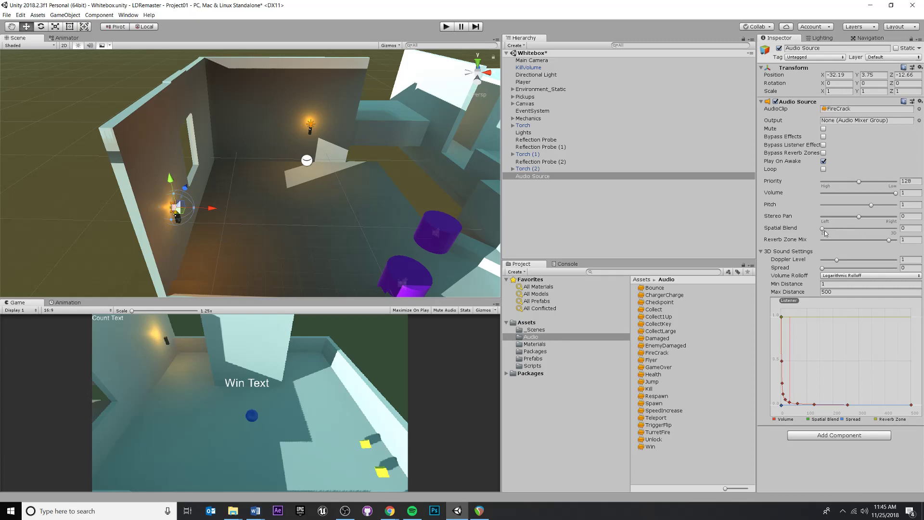
pyautogui.scroll(-6, 317, 175)
pyautogui.scroll(7, 337, 156)
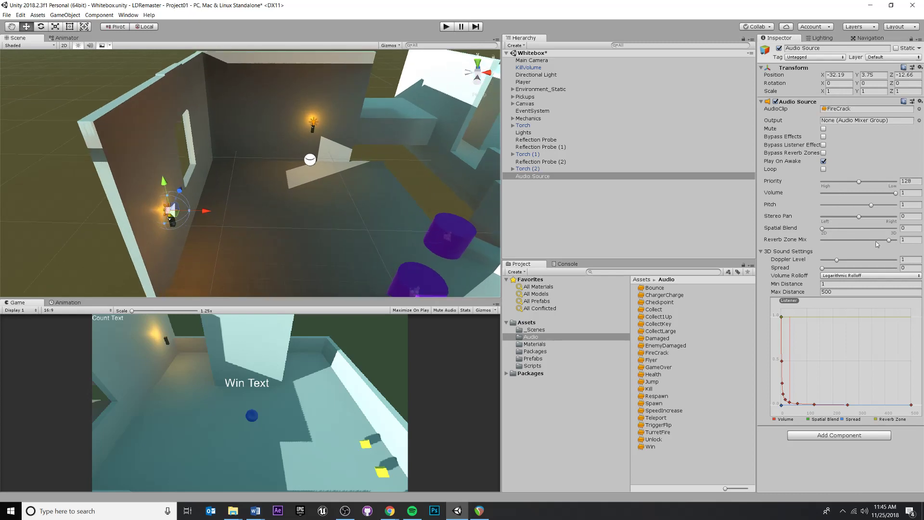
pyautogui.moveTo(823, 228); pyautogui.dragTo(899, 230)
pyautogui.moveTo(900, 229); pyautogui.dragTo(848, 228)
pyautogui.hotkey('ctrl', 'z')
pyautogui.scroll(-5, 338, 160)
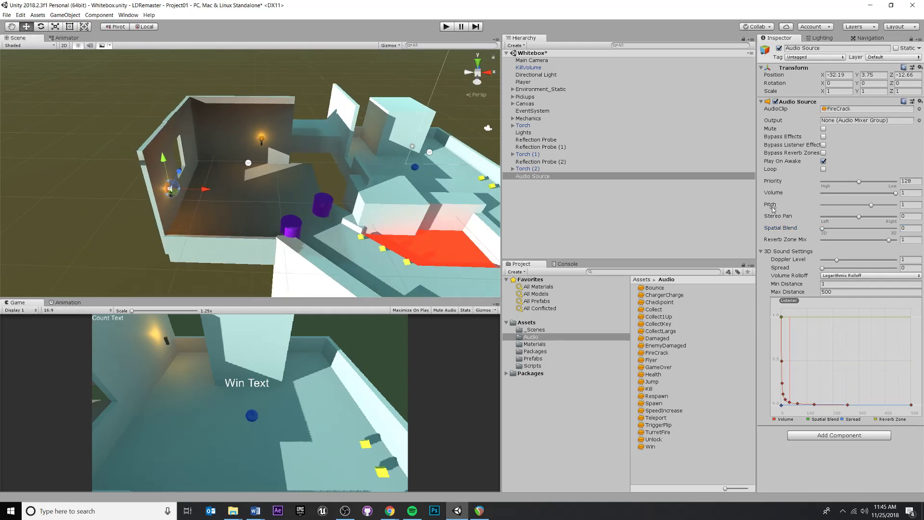
pyautogui.moveTo(826, 234); pyautogui.dragTo(923, 222)
pyautogui.press('f')
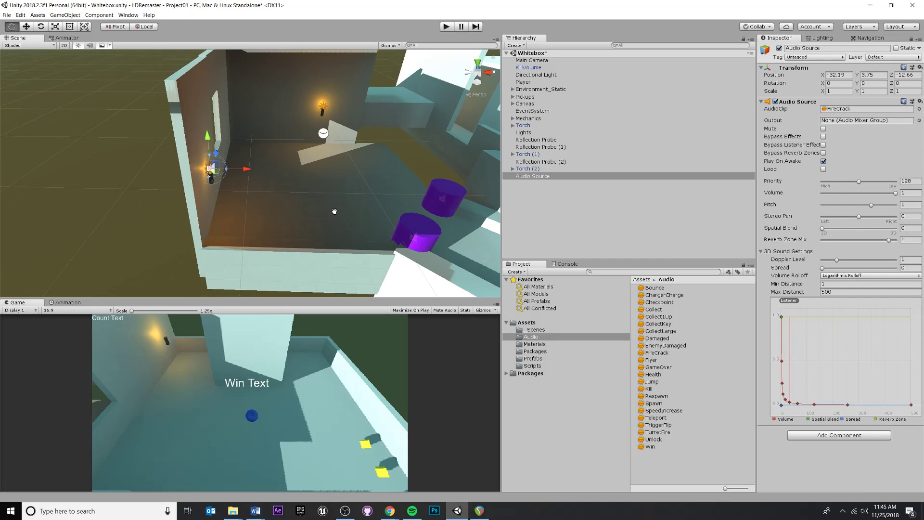
# - Save the scene and playtest the level by rolling the ball to the wall torch, and stop the playtest
pyautogui.hotkey('ctrl', 's')
pyautogui.click(446, 27)
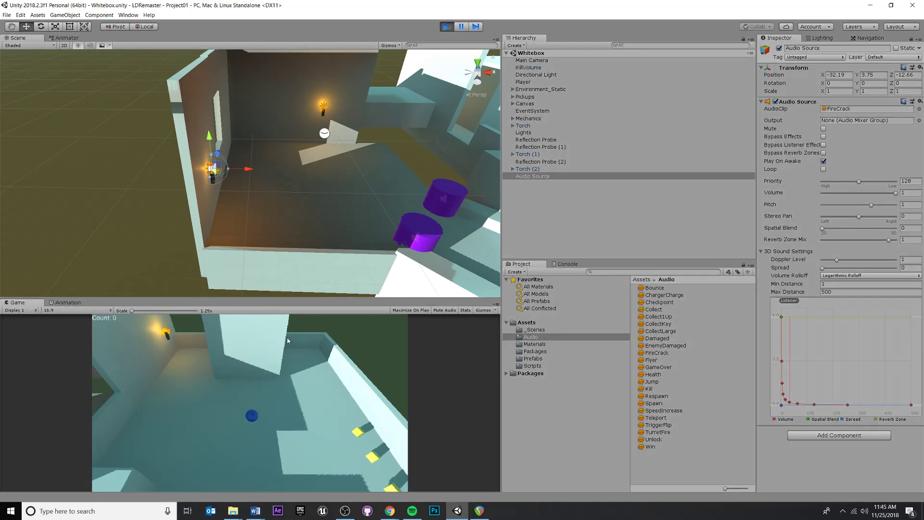
pyautogui.press('s')
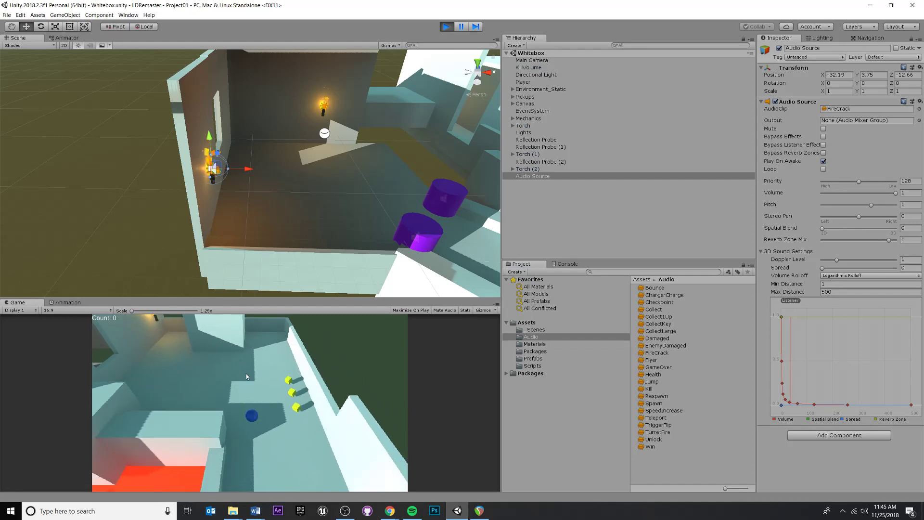
pyautogui.press('s')
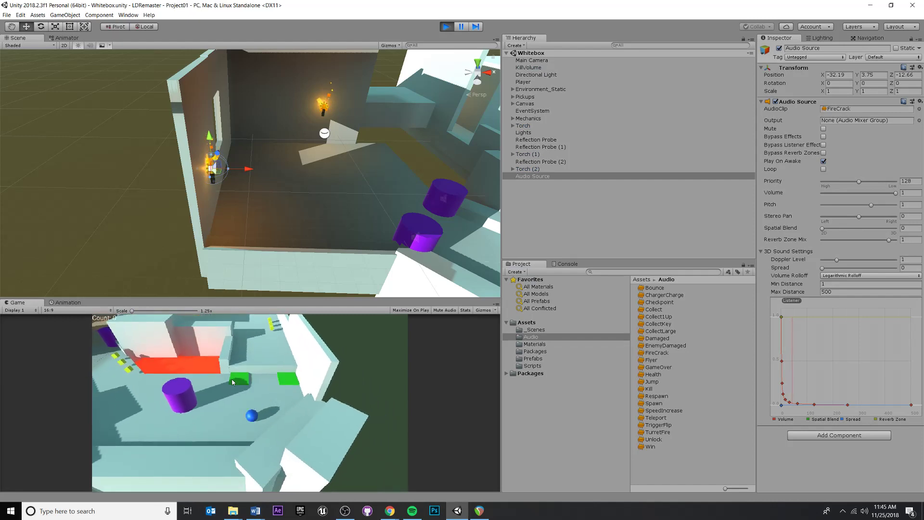
pyautogui.press('a')
pyautogui.press('w')
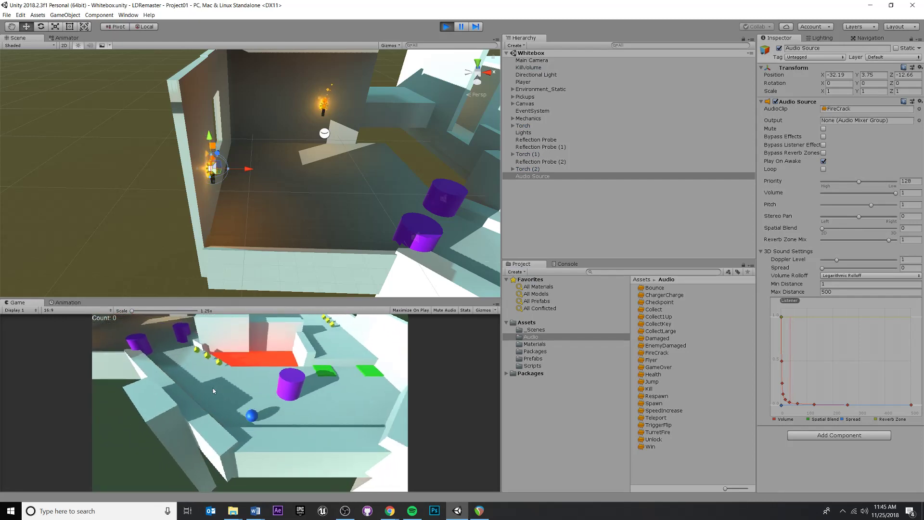
pyautogui.press('w')
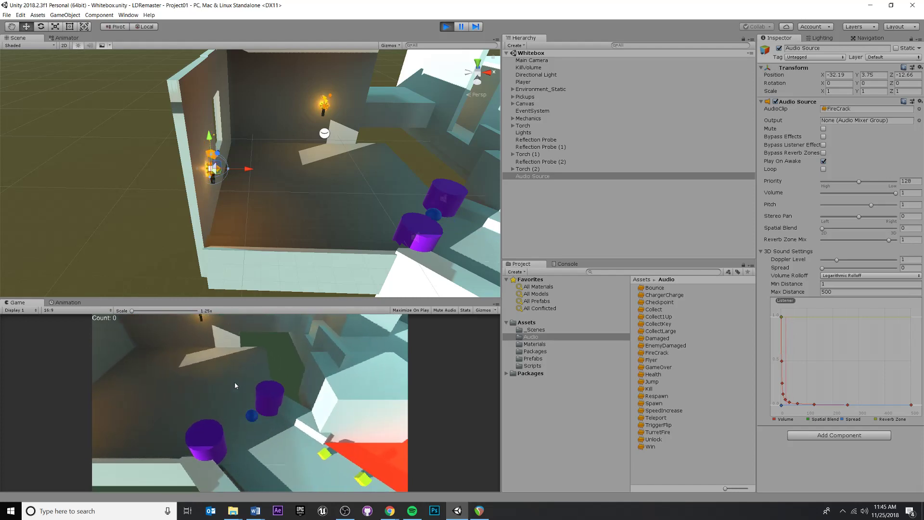
pyautogui.press('a')
pyautogui.press('d')
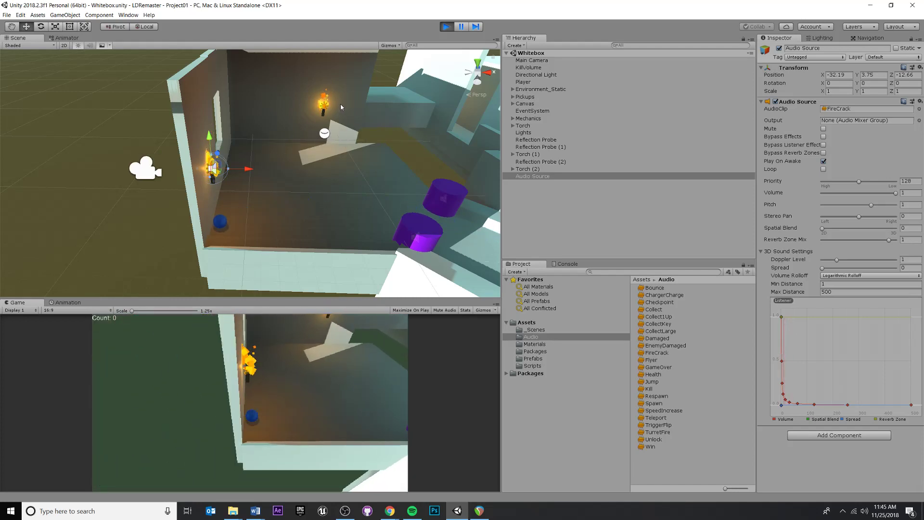
pyautogui.click(446, 24)
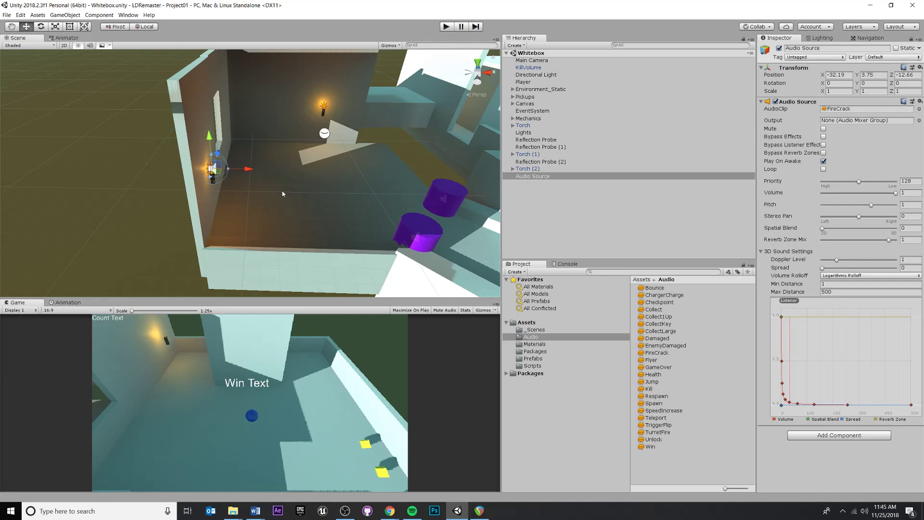
# - Enable Loop on the wall torch's Audio Source
pyautogui.keyDown('alt'); pyautogui.moveTo(309, 182); pyautogui.dragTo(249, 178); pyautogui.keyUp('alt')
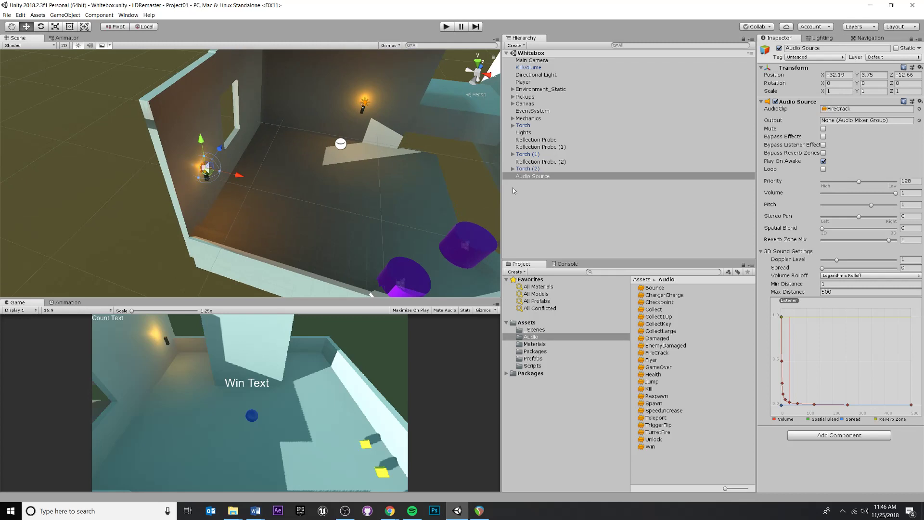
pyautogui.moveTo(368, 153); pyautogui.dragTo(397, 150, button='middle')
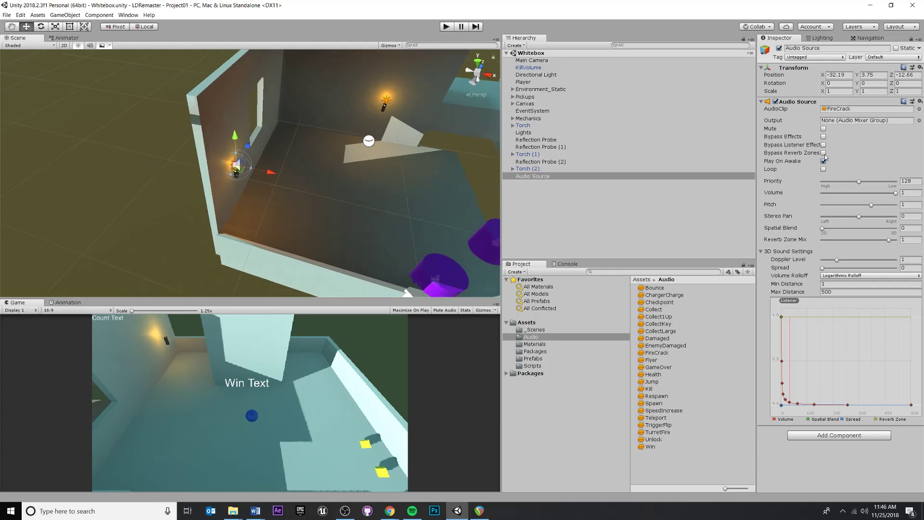
pyautogui.click(823, 170)
pyautogui.moveTo(377, 149); pyautogui.dragTo(169, 183, button='middle')
pyautogui.scroll(-6, 201, 168)
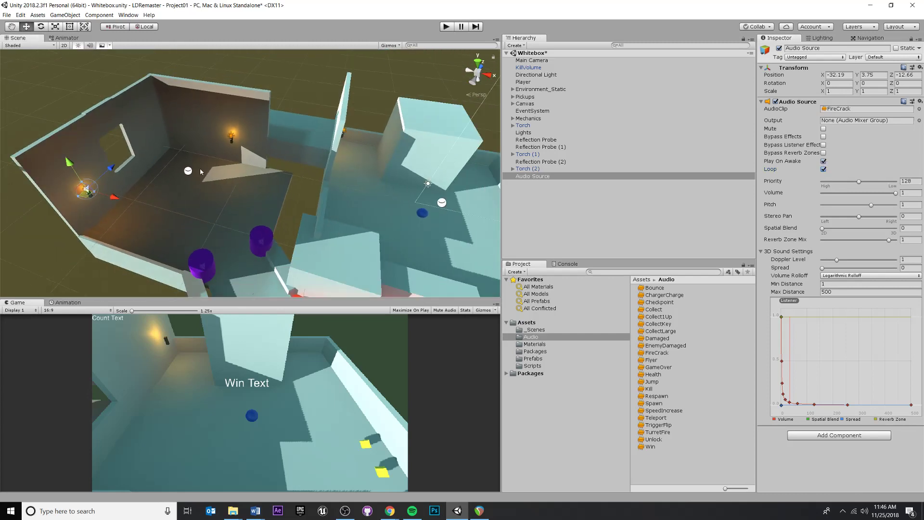
pyautogui.keyDown('alt'); pyautogui.moveTo(201, 168); pyautogui.dragTo(225, 130); pyautogui.keyUp('alt')
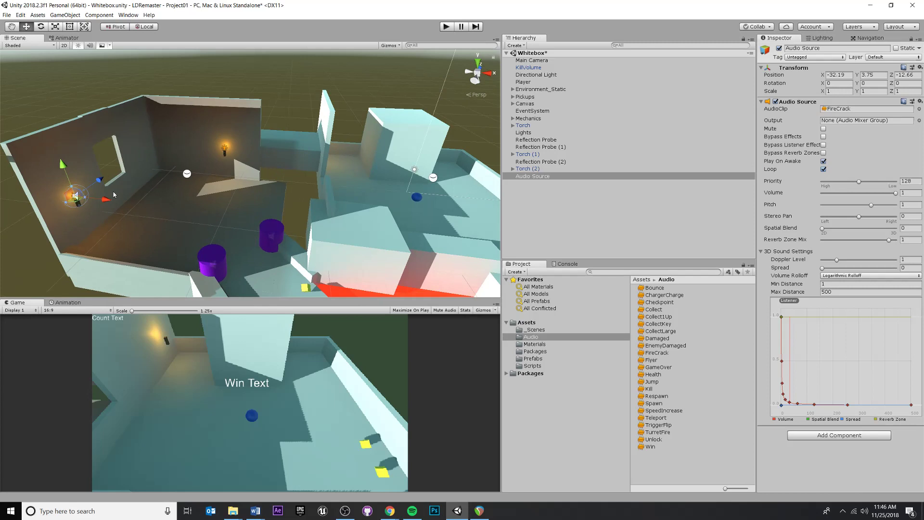
pyautogui.moveTo(178, 201); pyautogui.dragTo(299, 159, button='middle')
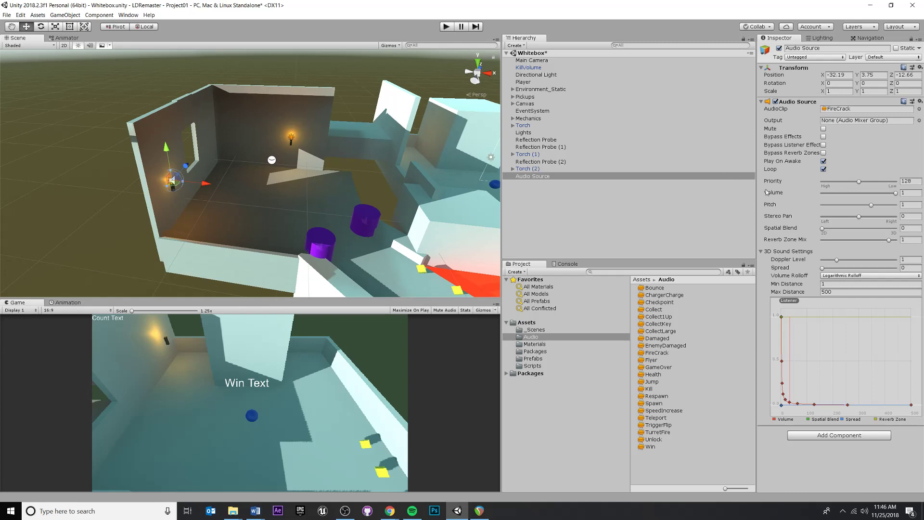
pyautogui.moveTo(202, 197); pyautogui.dragTo(225, 179, button='middle')
pyautogui.scroll(3, 224, 179)
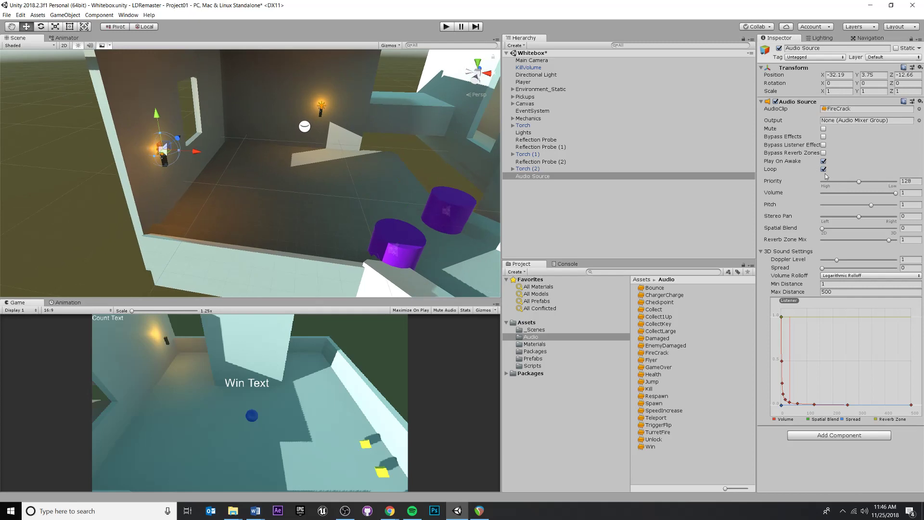
# - Save the scene and run a short playtest to listen to the looping fire crackle
pyautogui.hotkey('ctrl', 's')
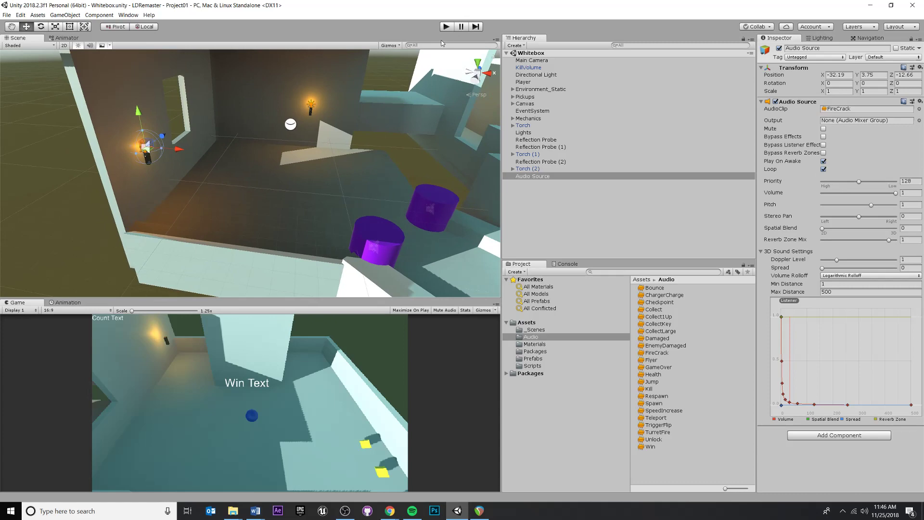
pyautogui.click(446, 26)
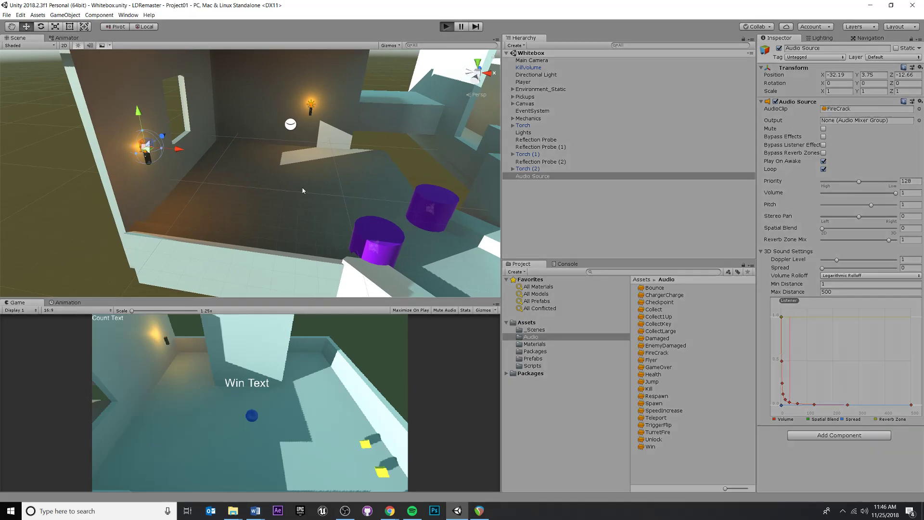
pyautogui.click(447, 26)
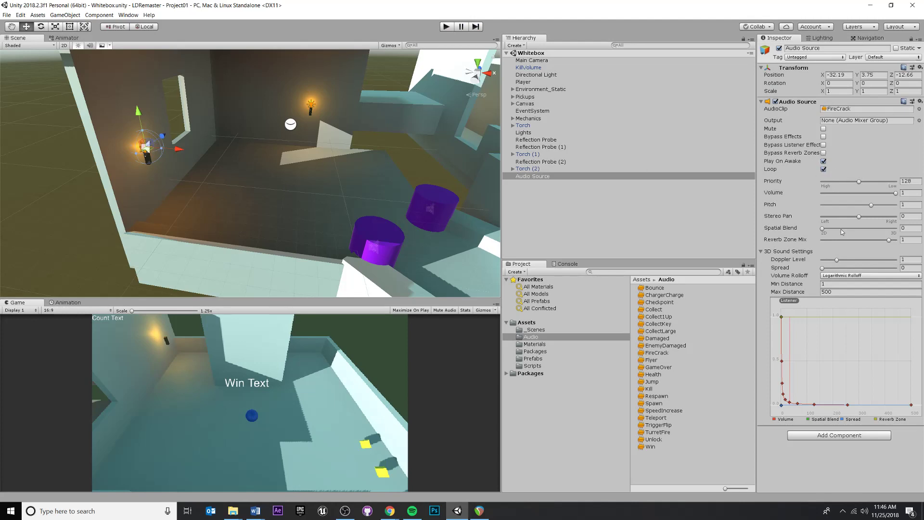
# - Set the Audio Source's Spatial Blend to 1 for full 3D and playtest the sound by rolling the ball around the torch room
pyautogui.moveTo(824, 229); pyautogui.dragTo(923, 230)
pyautogui.click(446, 26)
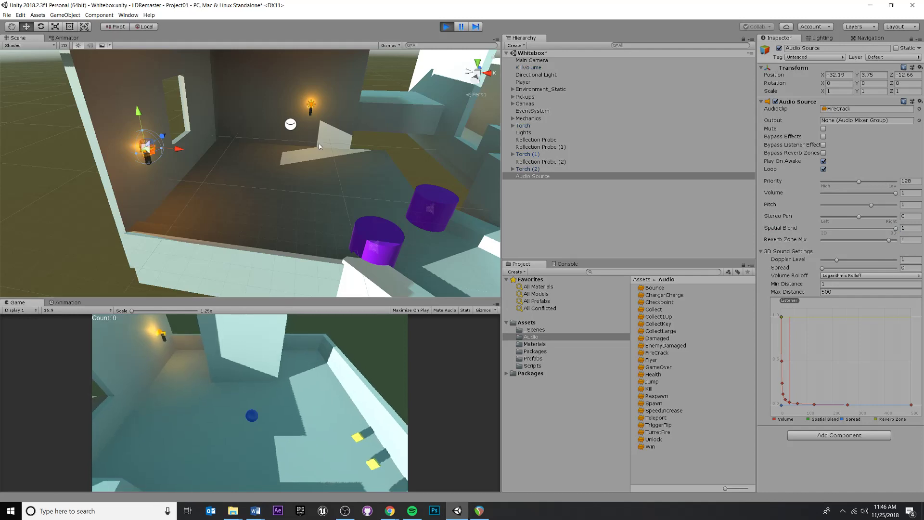
pyautogui.press('s')
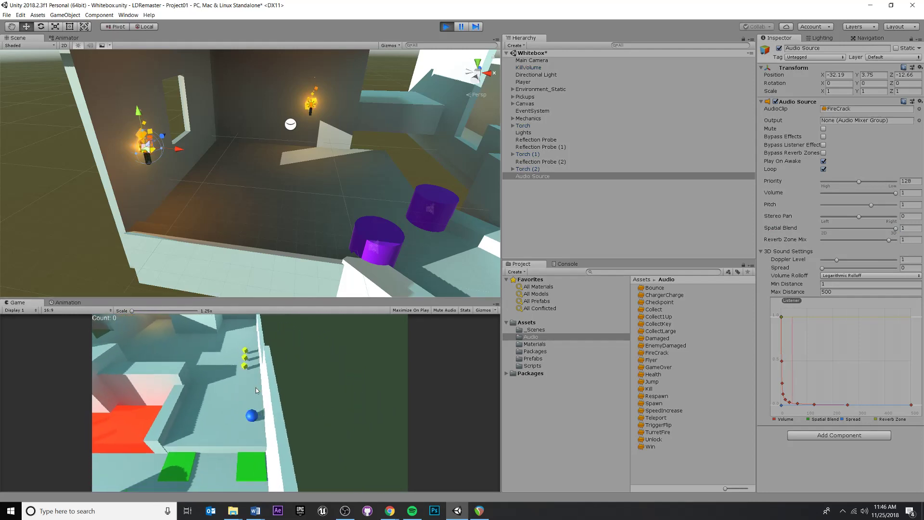
pyautogui.press('a')
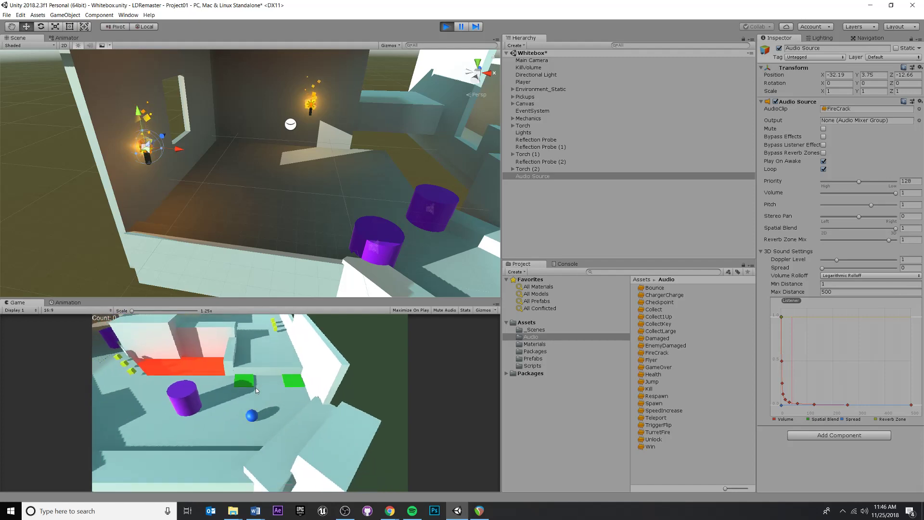
pyautogui.press('w')
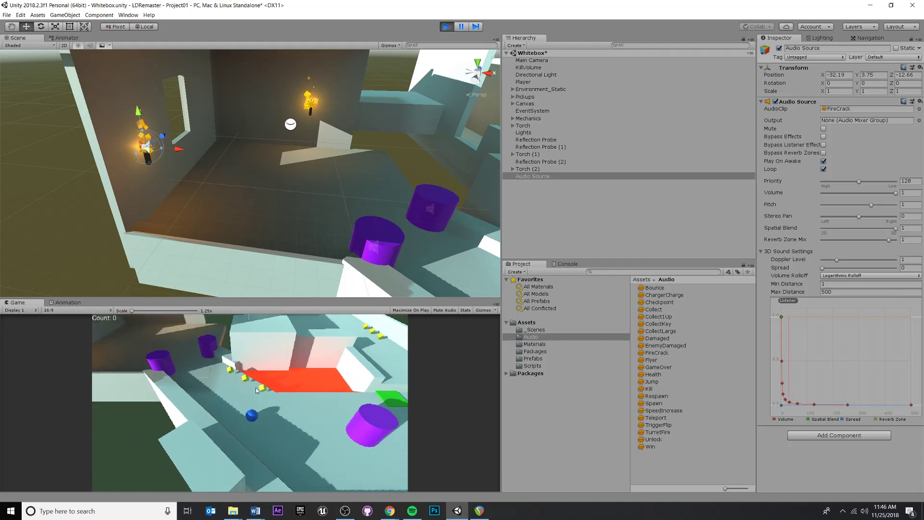
pyautogui.press('Left')
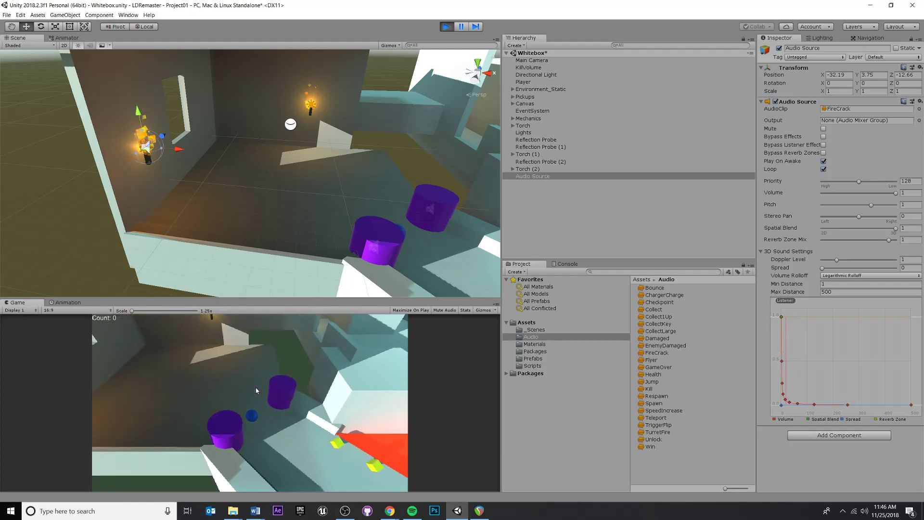
pyautogui.press('a')
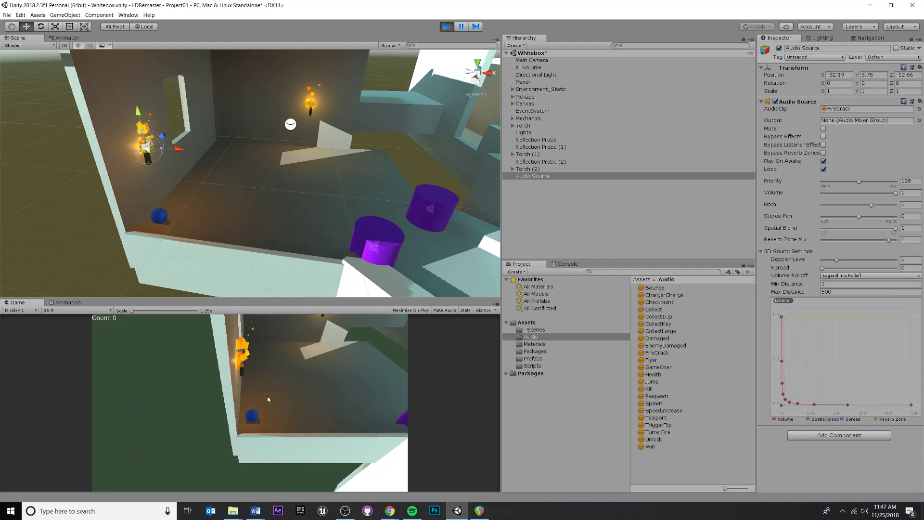
pyautogui.press('w')
pyautogui.press('w')
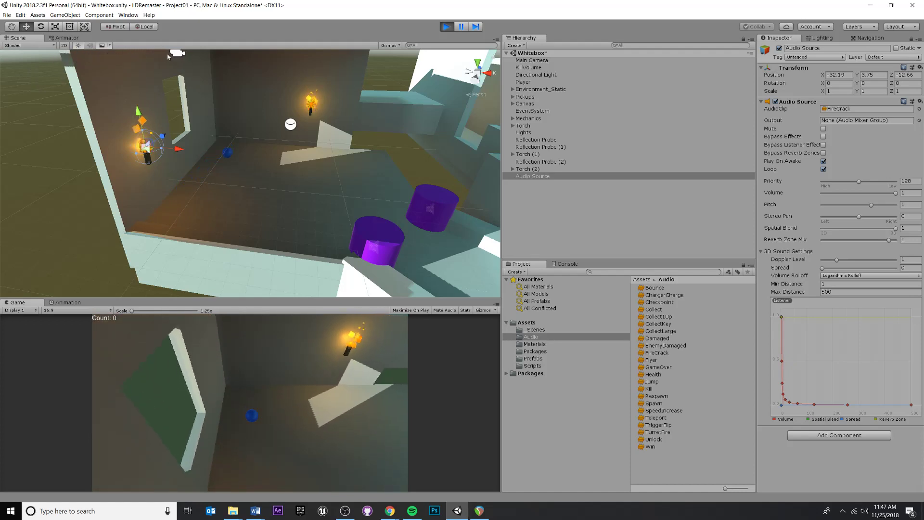
pyautogui.press('s')
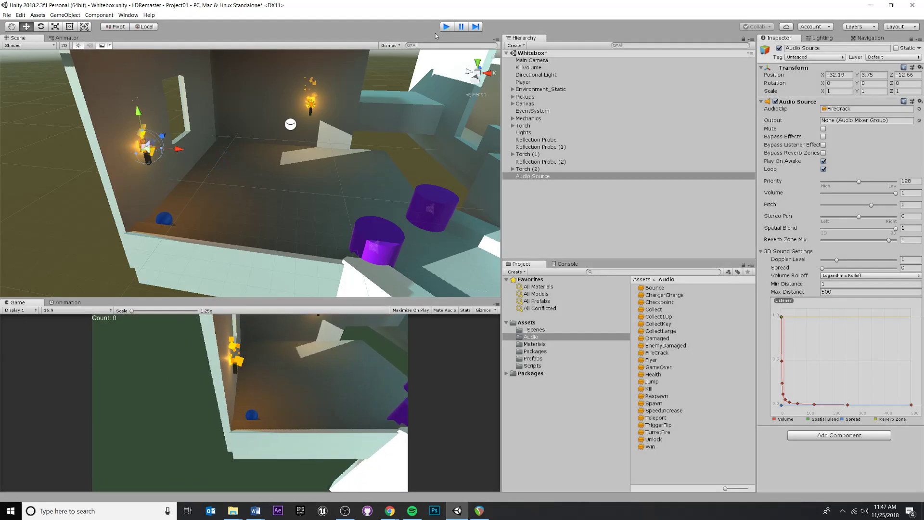
pyautogui.click(446, 27)
# - Select the Main Camera to inspect its Audio Listener component
pyautogui.moveTo(232, 140); pyautogui.dragTo(307, 187, button='middle')
pyautogui.scroll(-5, 308, 188)
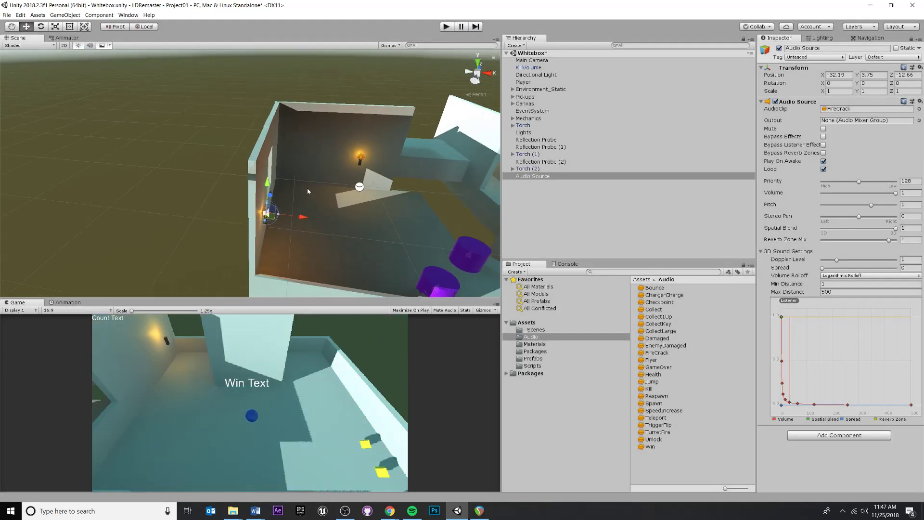
pyautogui.moveTo(306, 191)
pyautogui.keyDown('alt'); pyautogui.mouseDown()
pyautogui.moveTo(213, 188)
pyautogui.moveTo(241, 192)
pyautogui.moveTo(282, 169)
pyautogui.moveTo(308, 173)
pyautogui.mouseUp(); pyautogui.keyUp('alt')
pyautogui.click(616, 60)
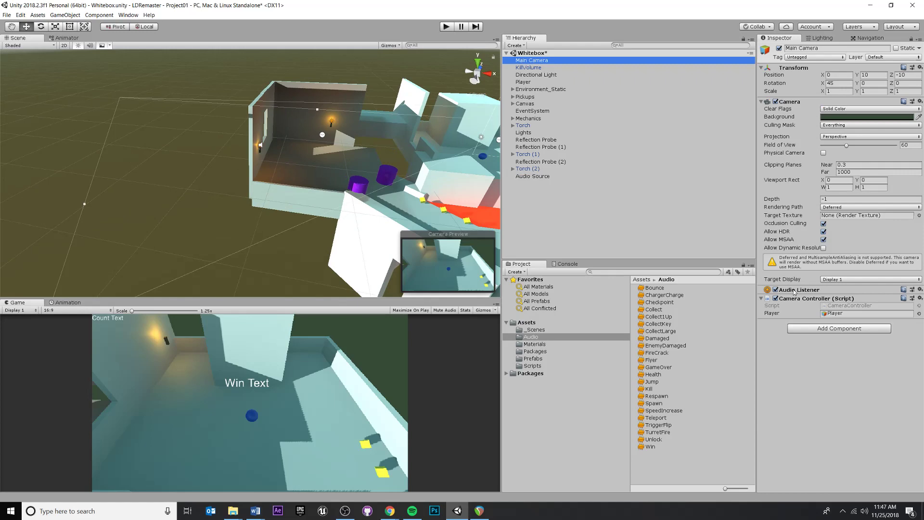
# - Select the wall torch's Audio Source to bring up its 3D sound settings
pyautogui.moveTo(414, 205); pyautogui.dragTo(235, 185, button='middle')
pyautogui.scroll(-3, 234, 170)
pyautogui.keyDown('alt'); pyautogui.moveTo(267, 149); pyautogui.dragTo(346, 178); pyautogui.keyUp('alt')
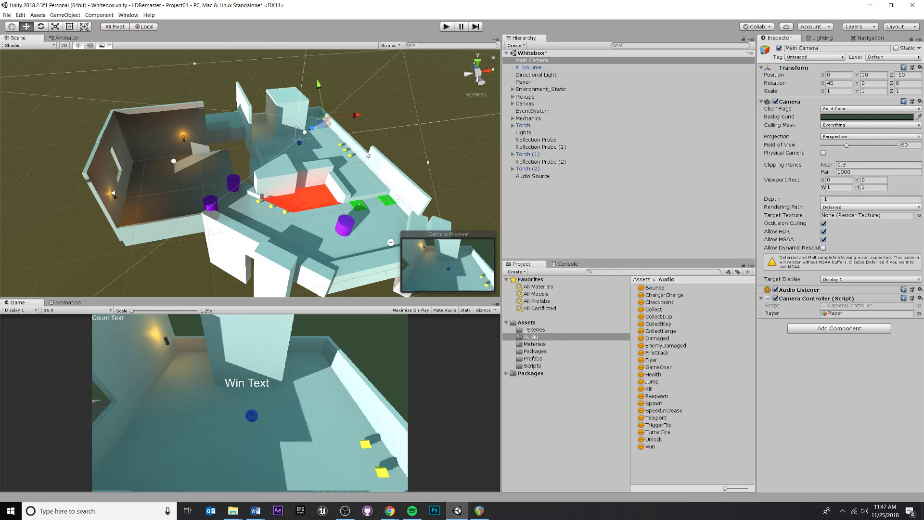
pyautogui.keyDown('alt'); pyautogui.moveTo(412, 167); pyautogui.dragTo(347, 176); pyautogui.keyUp('alt')
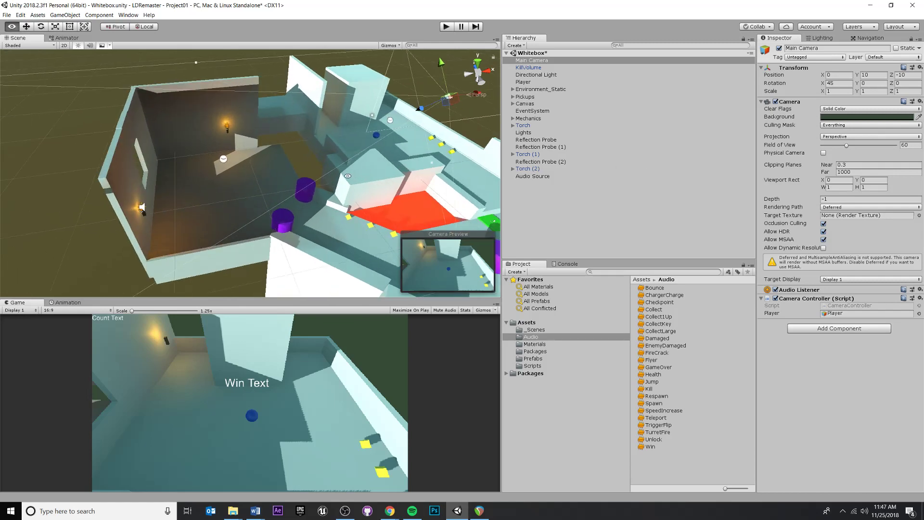
pyautogui.scroll(3, 346, 176)
pyautogui.keyDown('alt'); pyautogui.moveTo(149, 161); pyautogui.dragTo(196, 168); pyautogui.keyUp('alt')
pyautogui.click(194, 174)
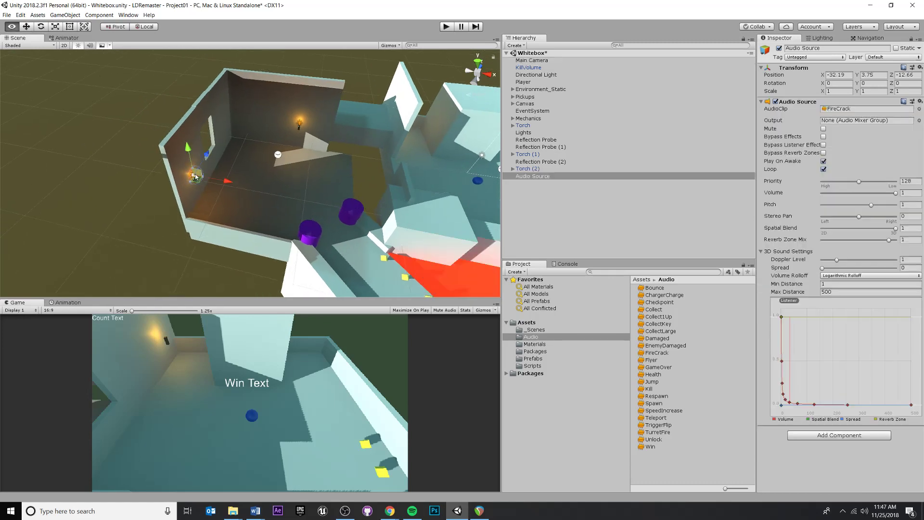
pyautogui.click(565, 203)
pyautogui.click(532, 177)
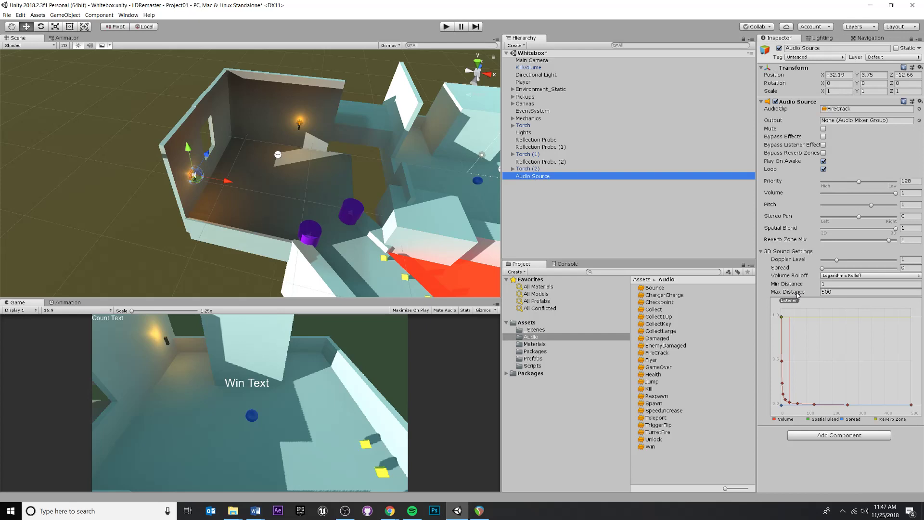
# - Try a Min Distance of 6.7 and a Max Distance of 501.14 on the Audio Source and check its range in the scene
pyautogui.moveTo(786, 286)
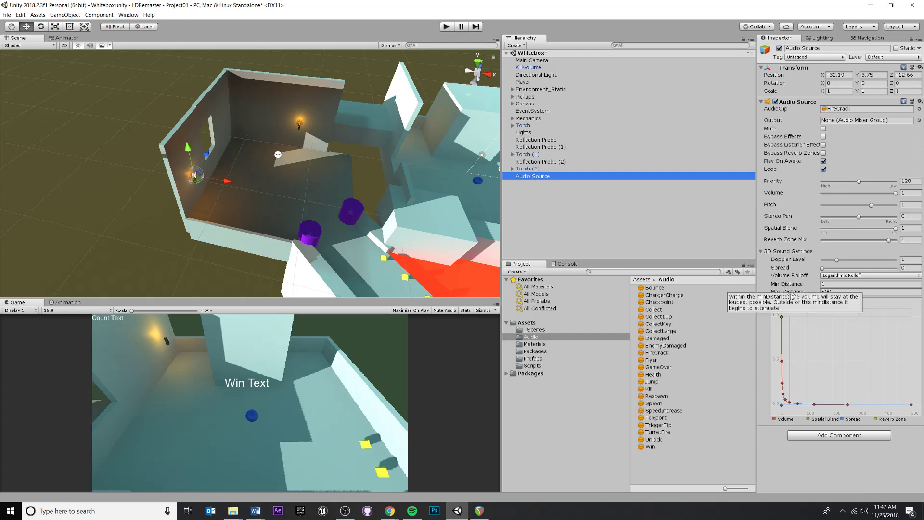
pyautogui.moveTo(800, 285); pyautogui.dragTo(22, 260)
pyautogui.keyDown('alt'); pyautogui.moveTo(128, 142); pyautogui.dragTo(149, 159); pyautogui.keyUp('alt')
pyautogui.moveTo(790, 286); pyautogui.dragTo(513, 257)
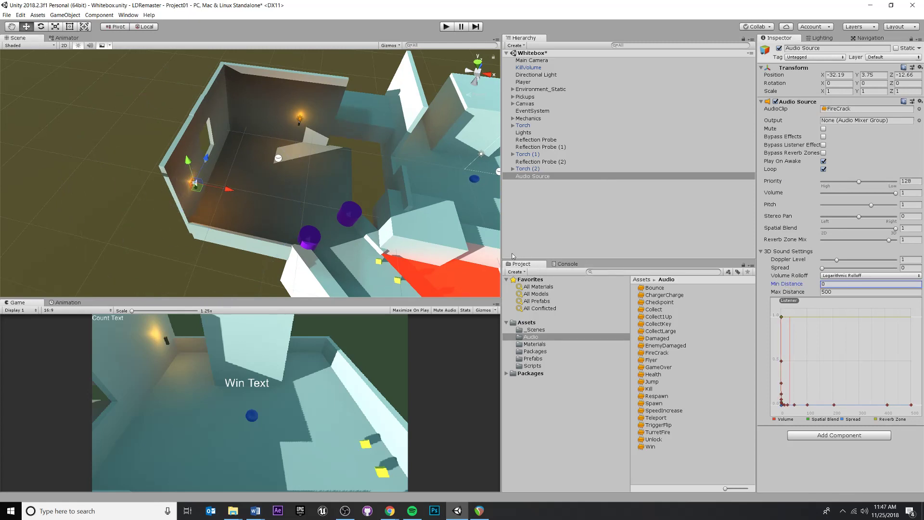
pyautogui.moveTo(781, 283)
pyautogui.mouseDown()
pyautogui.moveTo(888, 284)
pyautogui.moveTo(792, 292)
pyautogui.mouseUp()
pyautogui.moveTo(115, 71); pyautogui.dragTo(175, 124, button='middle')
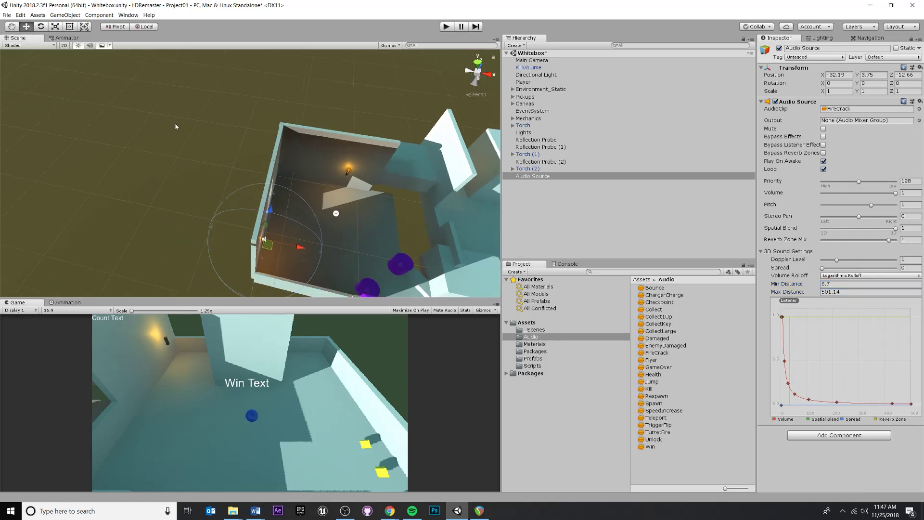
pyautogui.scroll(-8, 184, 123)
pyautogui.moveTo(384, 185)
pyautogui.keyDown('alt'); pyautogui.mouseDown()
pyautogui.moveTo(259, 88)
pyautogui.moveTo(385, 186)
pyautogui.mouseUp(); pyautogui.keyUp('alt')
pyautogui.scroll(8, 385, 186)
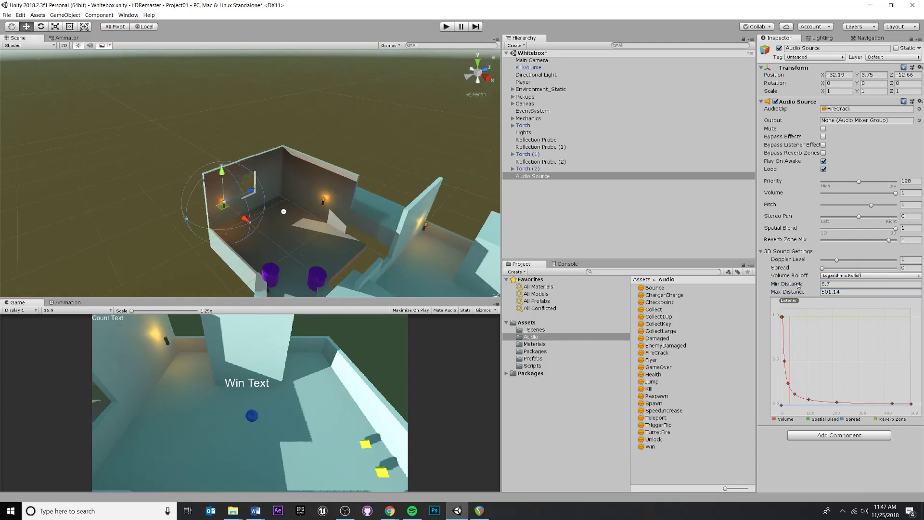
# - Raise the Audio Source's Max Distance to 752.6 and Min Distance to 53.1, checking the range sphere against the level
pyautogui.moveTo(788, 293); pyautogui.dragTo(11, 282)
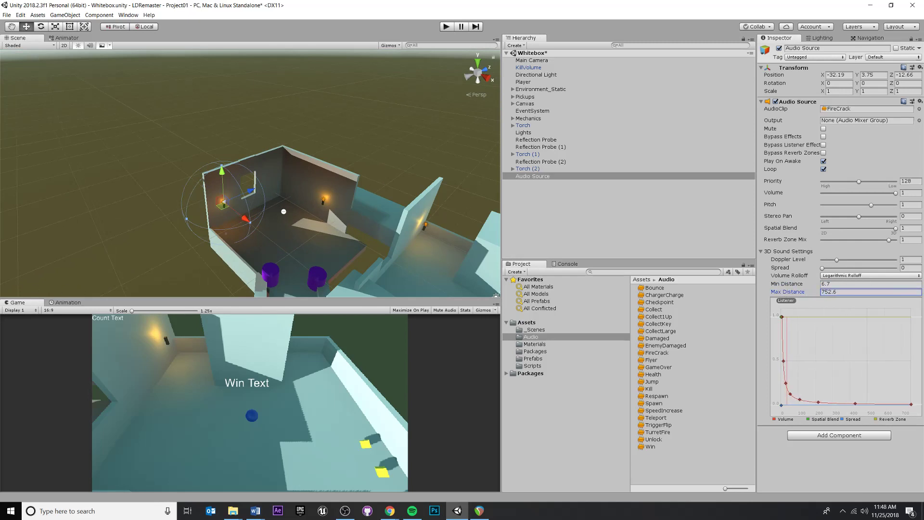
pyautogui.press('f')
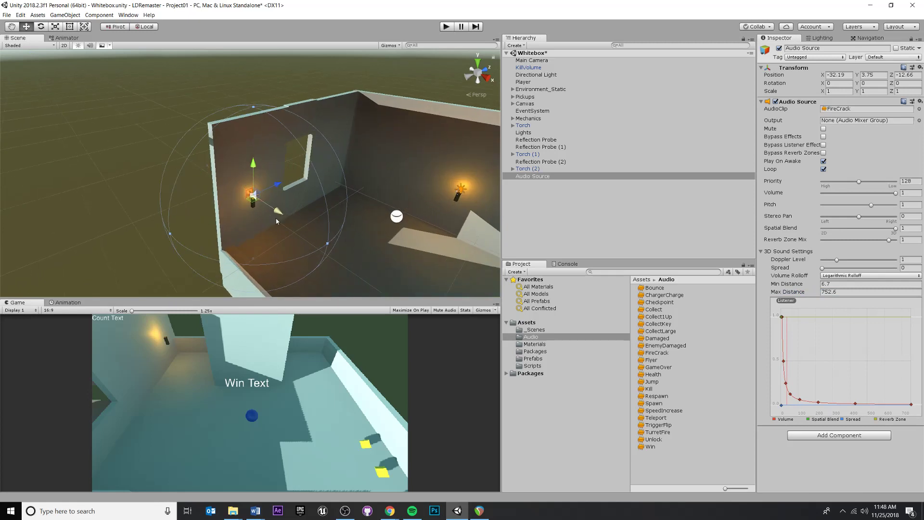
pyautogui.moveTo(801, 284); pyautogui.dragTo(743, 278)
pyautogui.scroll(-10, 287, 213)
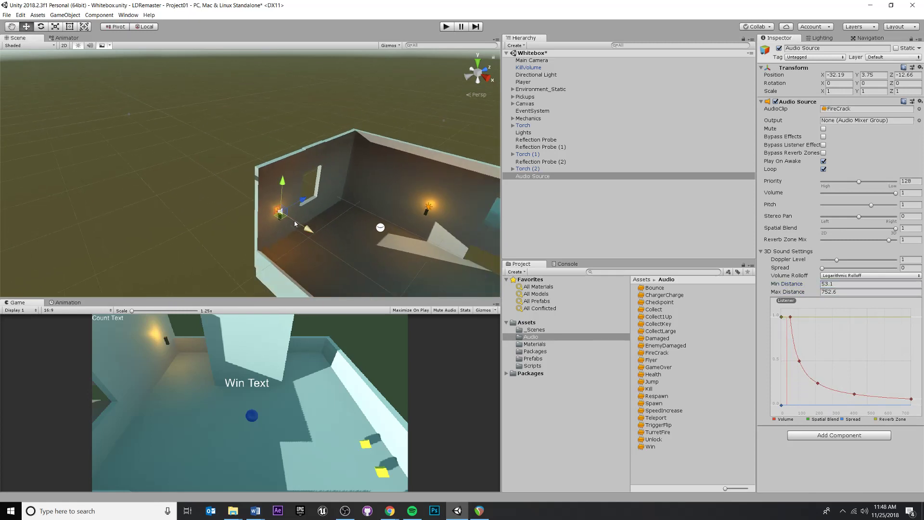
pyautogui.scroll(-5, 356, 201)
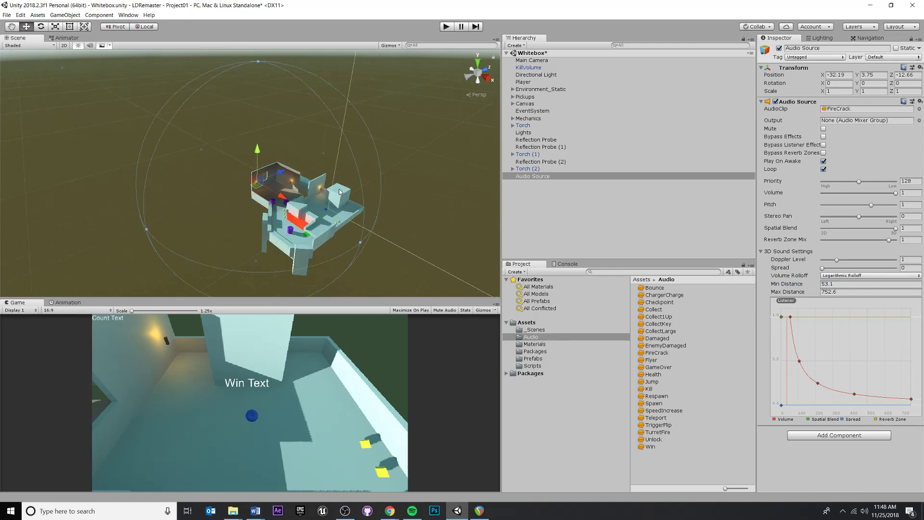
# - Reduce the Audio Source's Min Distance to 1 and set its Max Distance to 1000
pyautogui.moveTo(797, 284); pyautogui.dragTo(572, 294)
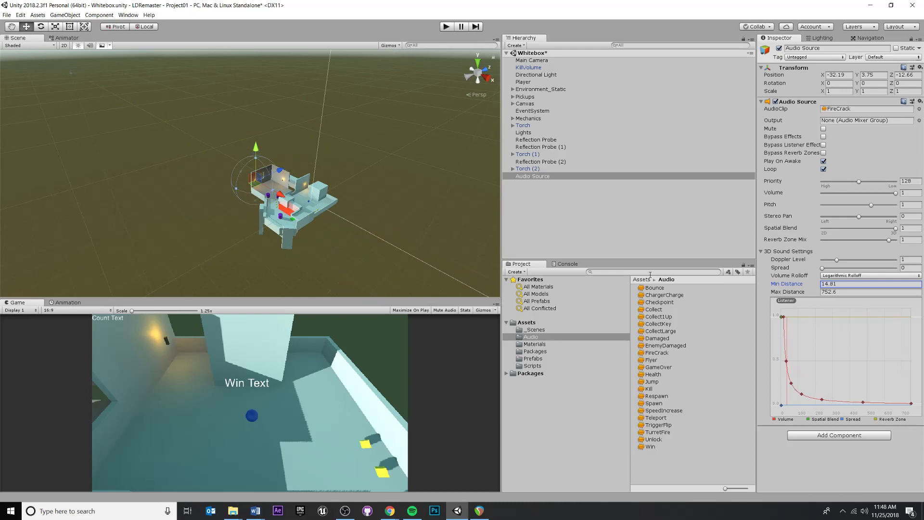
pyautogui.moveTo(794, 289); pyautogui.dragTo(817, 285)
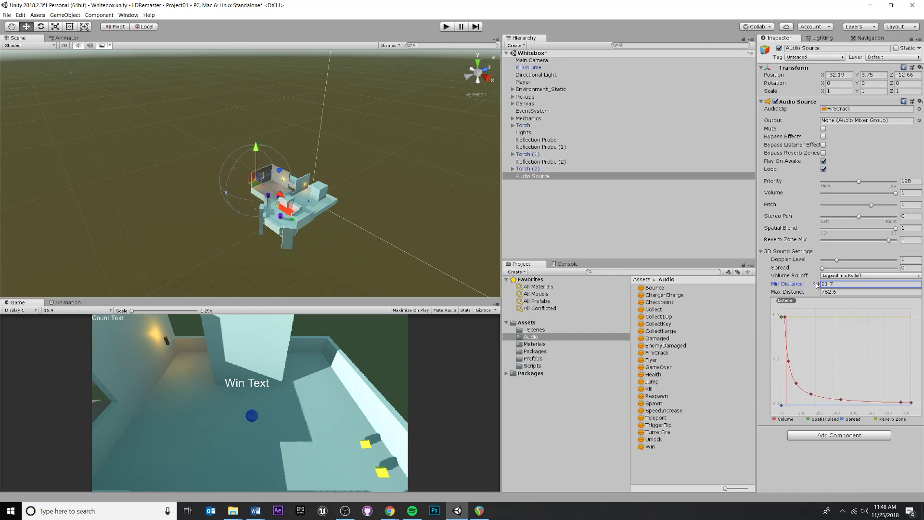
pyautogui.doubleClick(840, 285)
pyautogui.write('1')
pyautogui.click(845, 291)
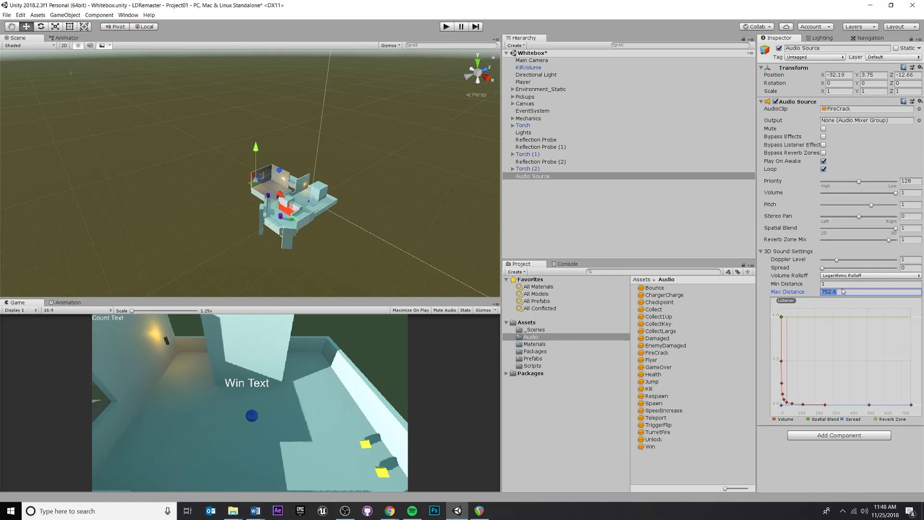
pyautogui.write('10')
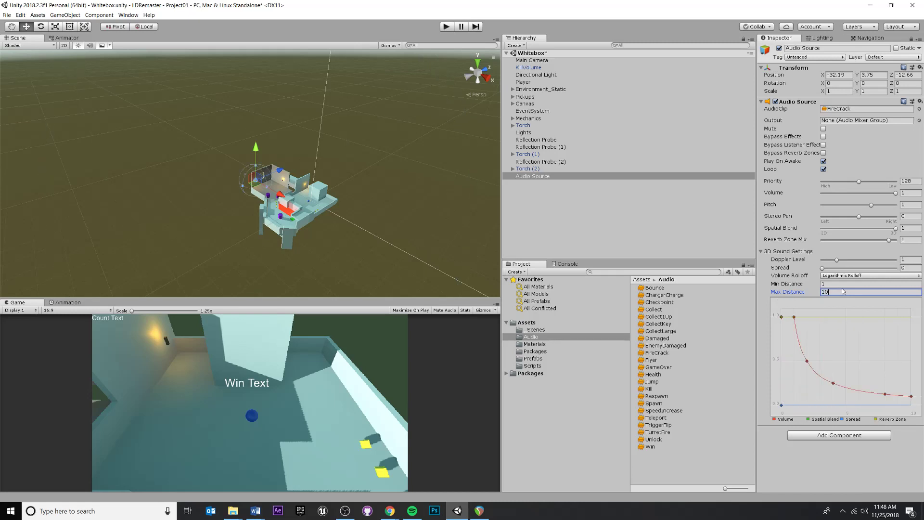
pyautogui.press('BackSpace')
pyautogui.write('000')
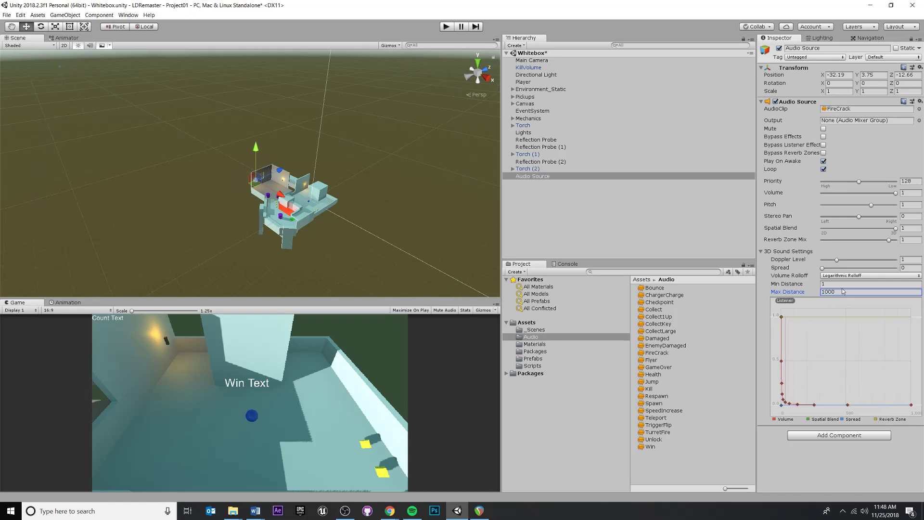
# - Shrink the Audio Source's Max Distance to about 7.5 and frame its range around the wall torch
pyautogui.moveTo(265, 154)
pyautogui.mouseDown(button='middle')
pyautogui.moveTo(261, 218)
pyautogui.moveTo(269, 156)
pyautogui.mouseUp(button='middle')
pyautogui.scroll(8, 261, 217)
pyautogui.scroll(-7, 268, 156)
pyautogui.keyDown('alt'); pyautogui.moveTo(236, 148); pyautogui.dragTo(154, 180); pyautogui.keyUp('alt')
pyautogui.moveTo(245, 191); pyautogui.dragTo(189, 171, button='middle')
pyautogui.scroll(15, 259, 213)
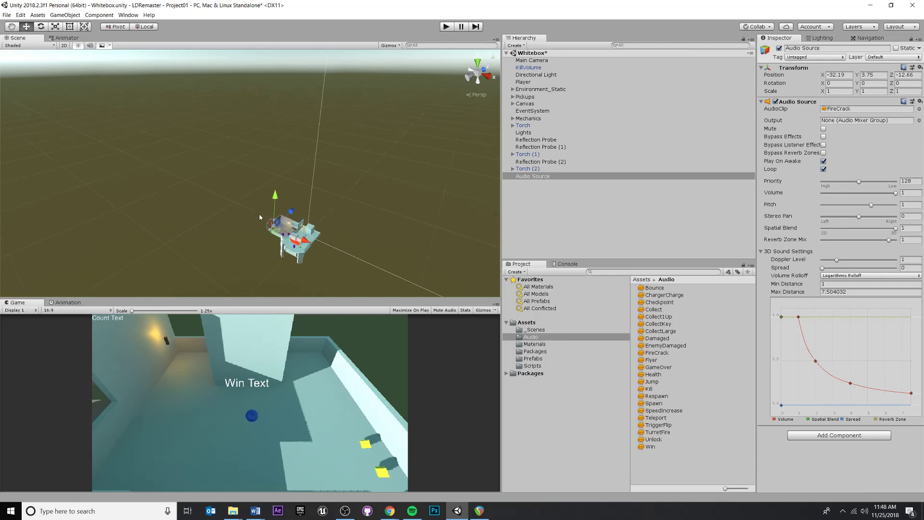
pyautogui.press('f')
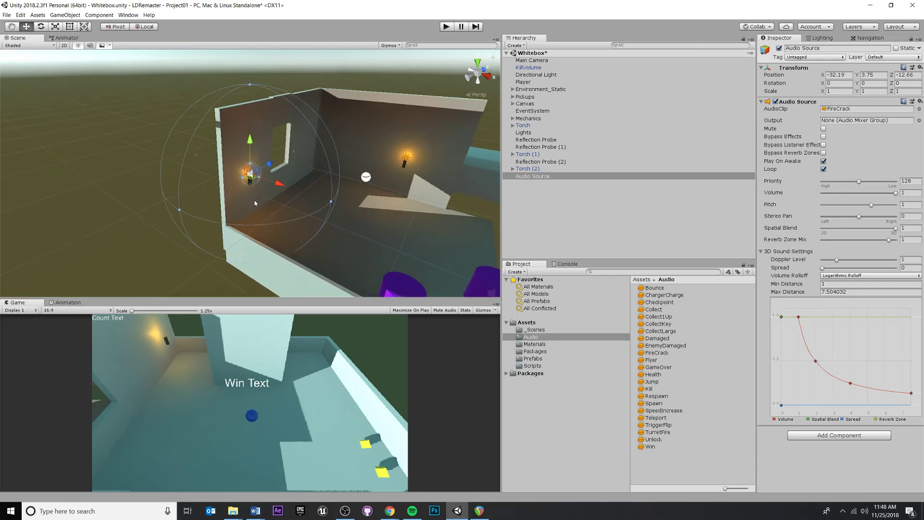
pyautogui.scroll(-3, 260, 200)
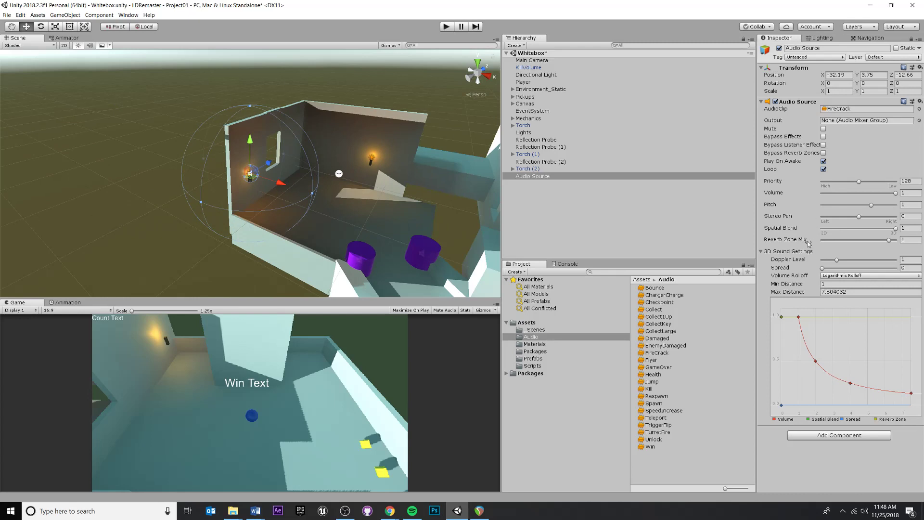
# - Set the Audio Source's Min Distance to 5
pyautogui.click(843, 283)
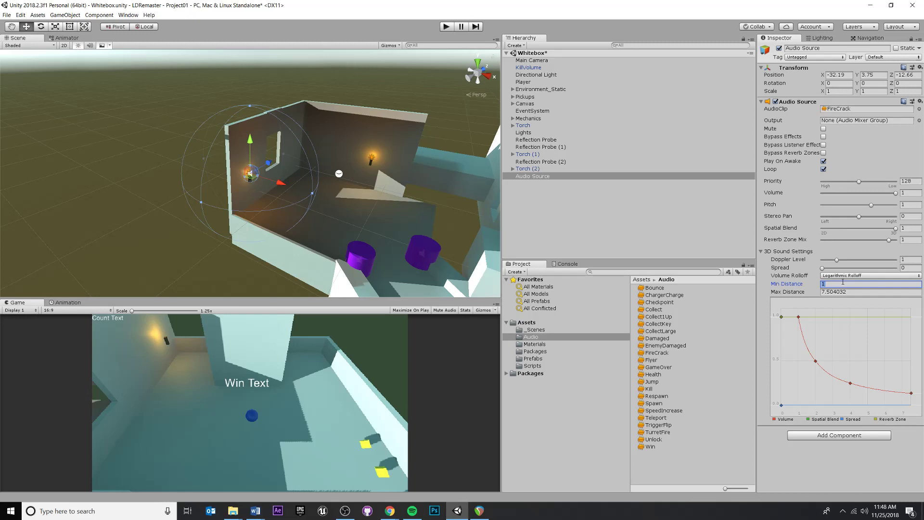
pyautogui.write('2')
pyautogui.write('3')
pyautogui.press('BackSpace')
pyautogui.write('5')
# - Try a Max Distance of 13.8 on the Audio Source, and reduce it to 10
pyautogui.click(851, 293)
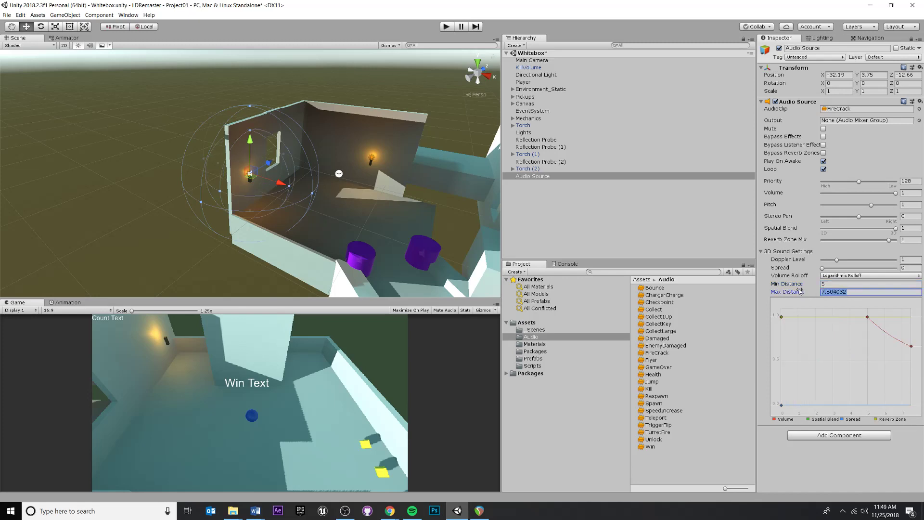
pyautogui.write('12.8')
pyautogui.moveTo(823, 295); pyautogui.dragTo(828, 295)
pyautogui.scroll(-7, 342, 150)
pyautogui.moveTo(339, 147); pyautogui.dragTo(332, 153, button='middle')
pyautogui.keyDown('alt'); pyautogui.moveTo(313, 158); pyautogui.dragTo(314, 196); pyautogui.keyUp('alt')
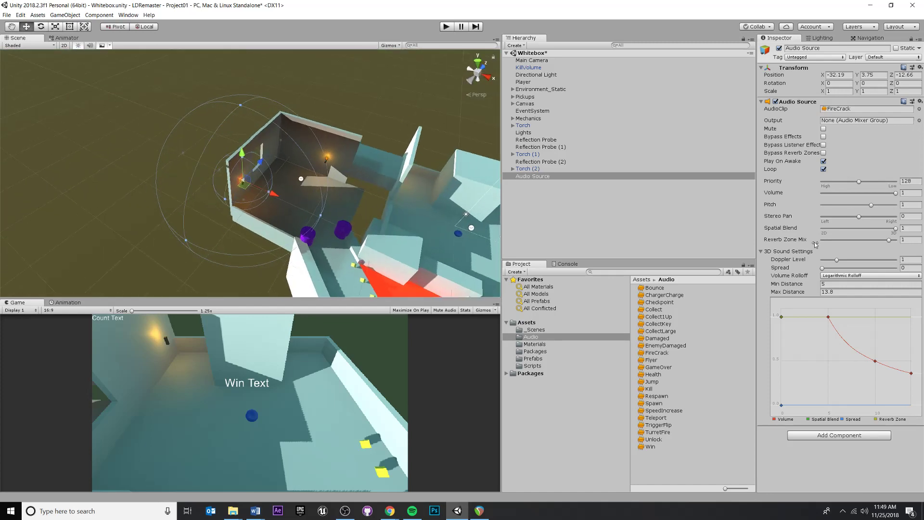
pyautogui.click(843, 292)
pyautogui.write('10')
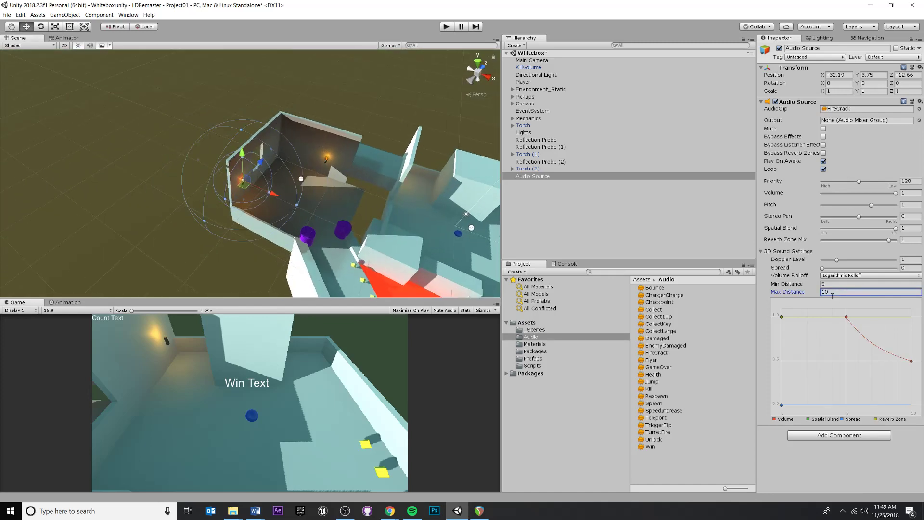
# - Save the scene and run a playtest, rolling the ball around the starting area to listen to the sound falloff
pyautogui.keyDown('alt'); pyautogui.moveTo(322, 144); pyautogui.dragTo(358, 111); pyautogui.keyUp('alt')
pyautogui.hotkey('ctrl', 's')
pyautogui.click(446, 27)
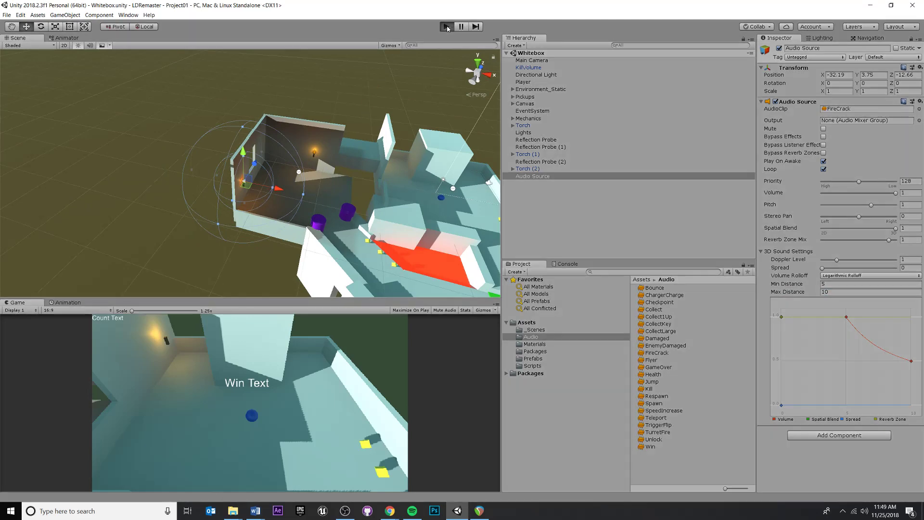
pyautogui.press('d')
pyautogui.press('s')
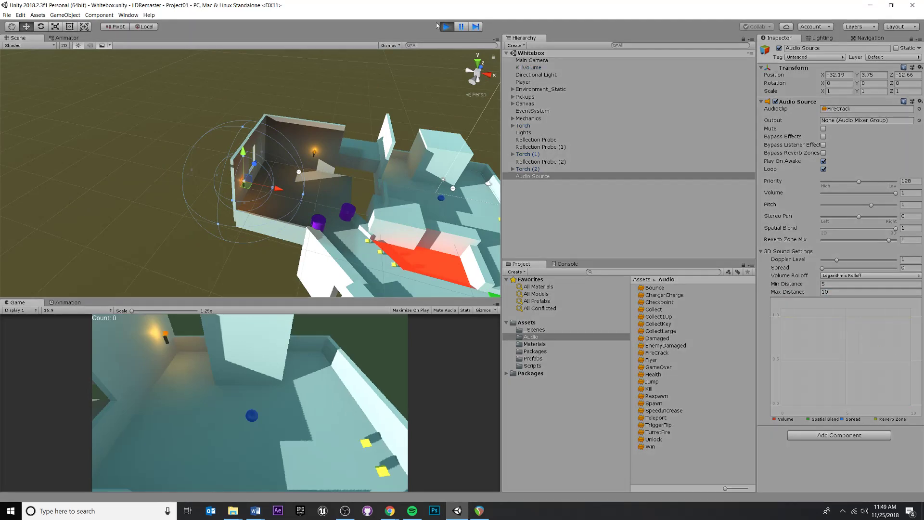
pyautogui.press('a')
pyautogui.press('w')
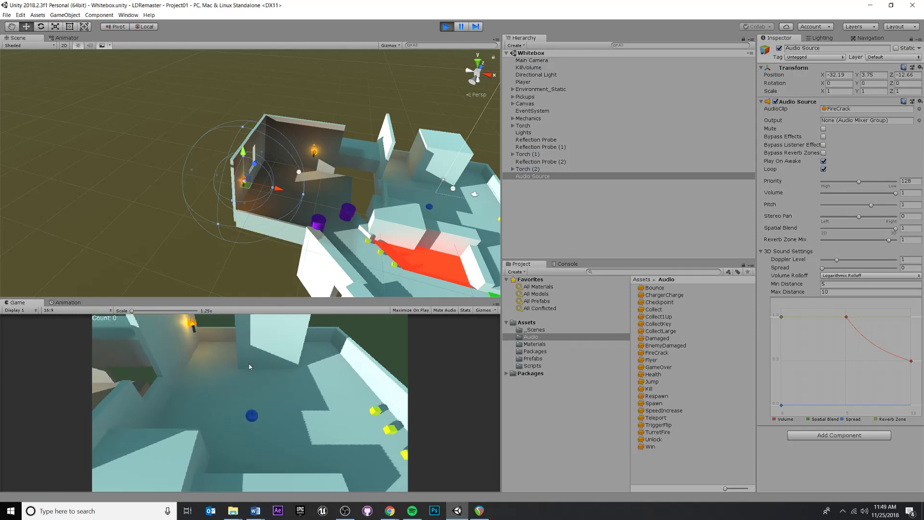
pyautogui.click(447, 27)
# - Set the Audio Source's Min Distance to 1 and Max Distance to 5
pyautogui.click(840, 284)
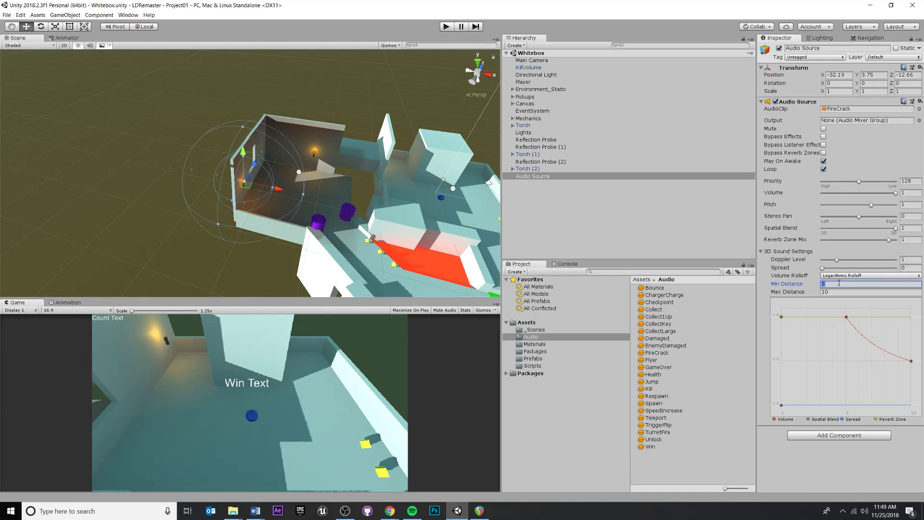
pyautogui.write('1')
pyautogui.press('Tab')
pyautogui.write('5')
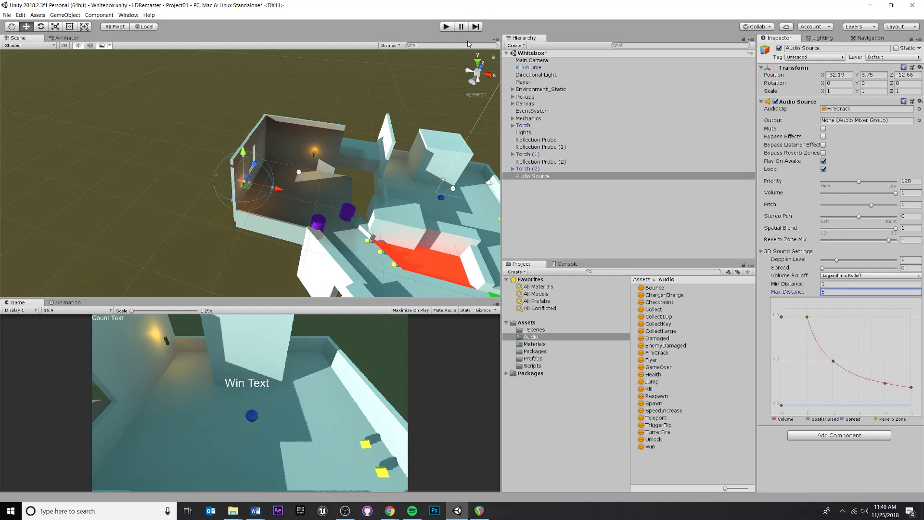
# - Playtest the reduced sound range by rolling the ball into the torch room, and stop play mode
pyautogui.hotkey('ctrl', 'p')
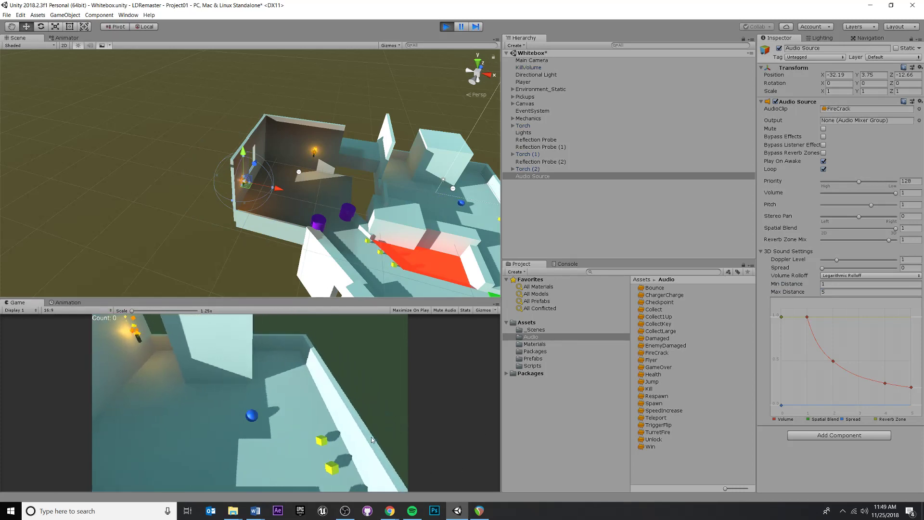
pyautogui.press('s')
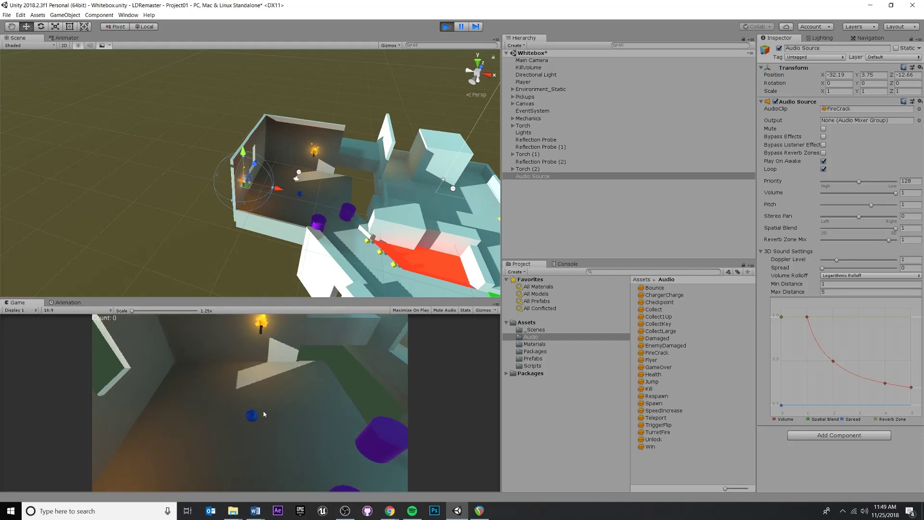
pyautogui.click(446, 27)
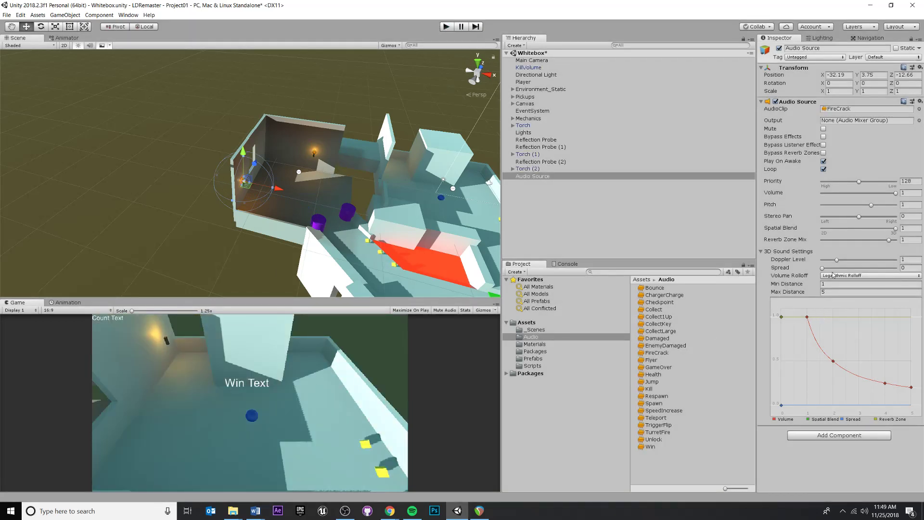
# - Set the Audio Source's Max Distance to 3, save the scene and check the range around the wall torch
pyautogui.click(834, 284)
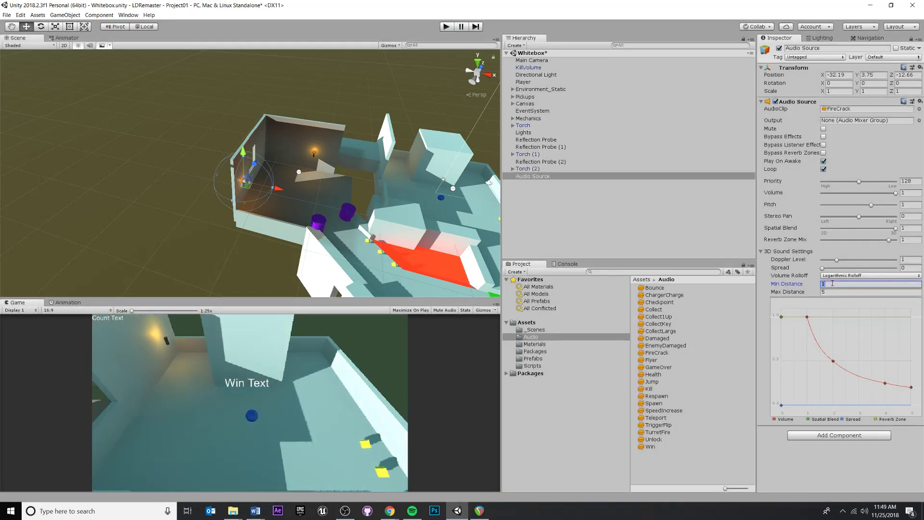
pyautogui.click(833, 292)
pyautogui.write('3')
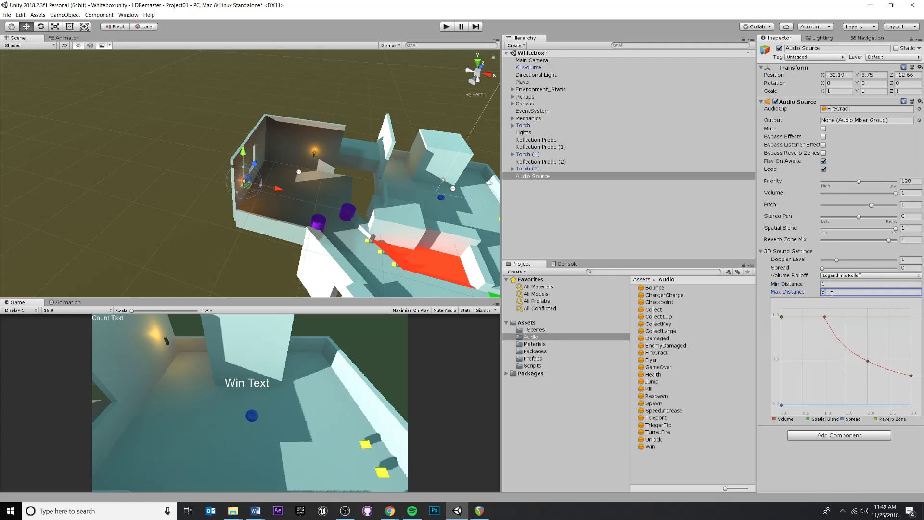
pyautogui.hotkey('ctrl', 's')
pyautogui.moveTo(261, 208); pyautogui.dragTo(303, 175, button='middle')
pyautogui.scroll(6, 302, 175)
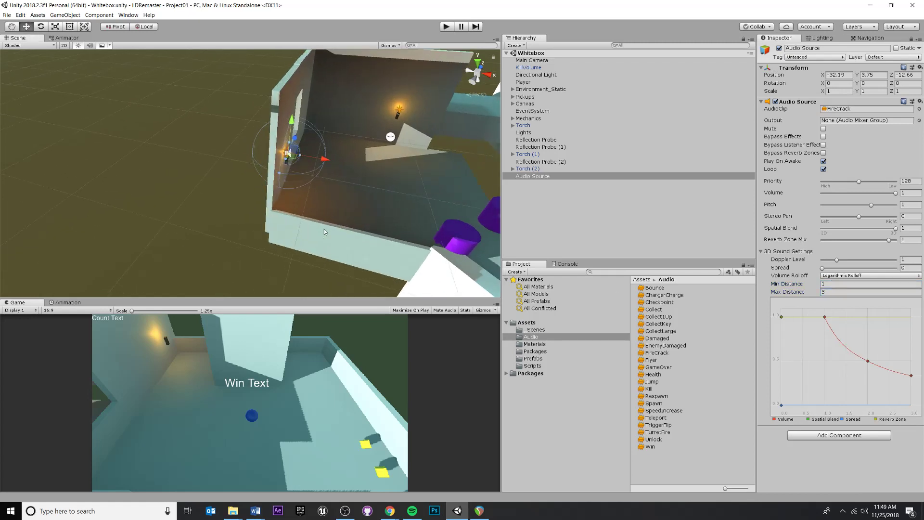
pyautogui.keyDown('alt'); pyautogui.moveTo(341, 181); pyautogui.dragTo(260, 192); pyautogui.keyUp('alt')
pyautogui.moveTo(260, 193); pyautogui.dragTo(246, 180, button='right')
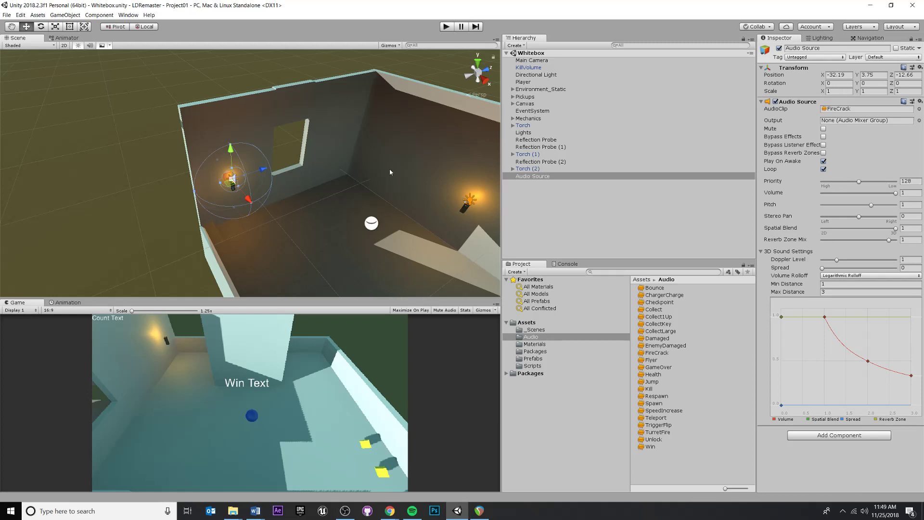
pyautogui.moveTo(284, 190); pyautogui.dragTo(239, 160, button='middle')
pyautogui.scroll(-6, 239, 160)
pyautogui.keyDown('alt'); pyautogui.moveTo(239, 160); pyautogui.dragTo(385, 160); pyautogui.keyUp('alt')
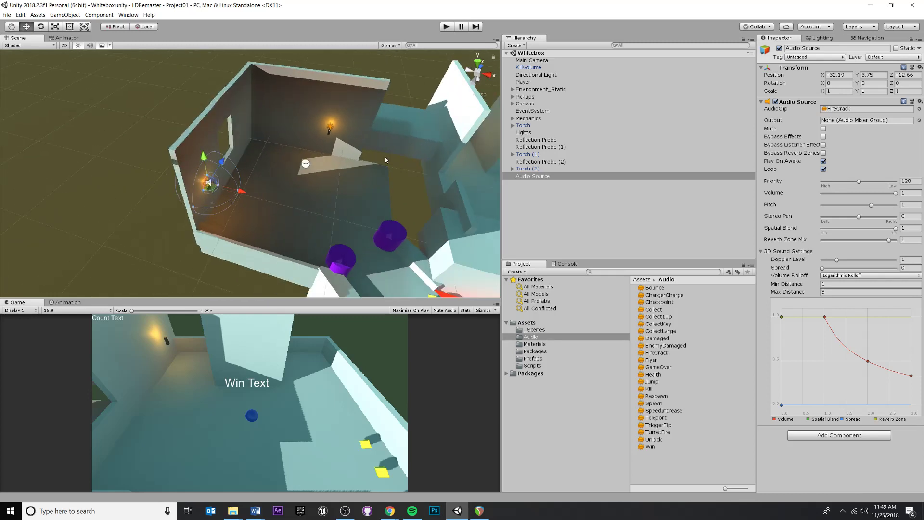
# - Try to make the fire crackle Audio Source a child of Torch (2)
pyautogui.click(524, 177)
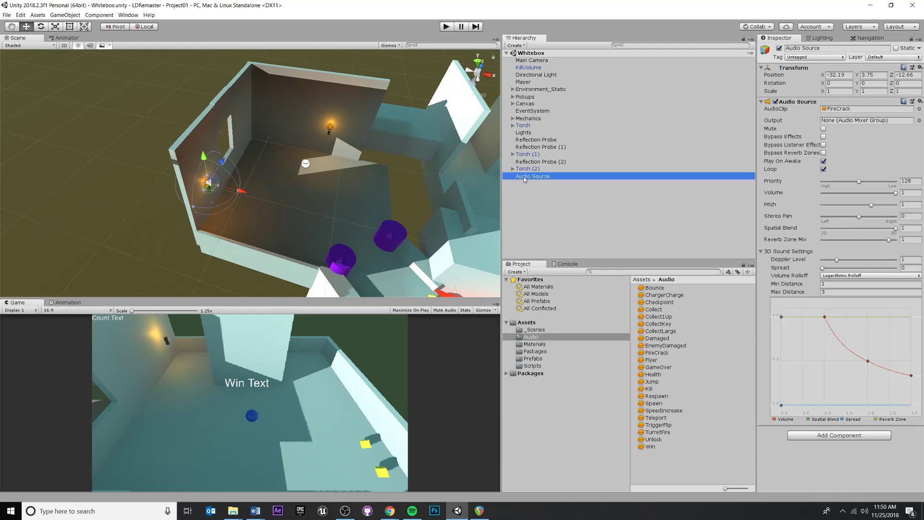
pyautogui.click(513, 169)
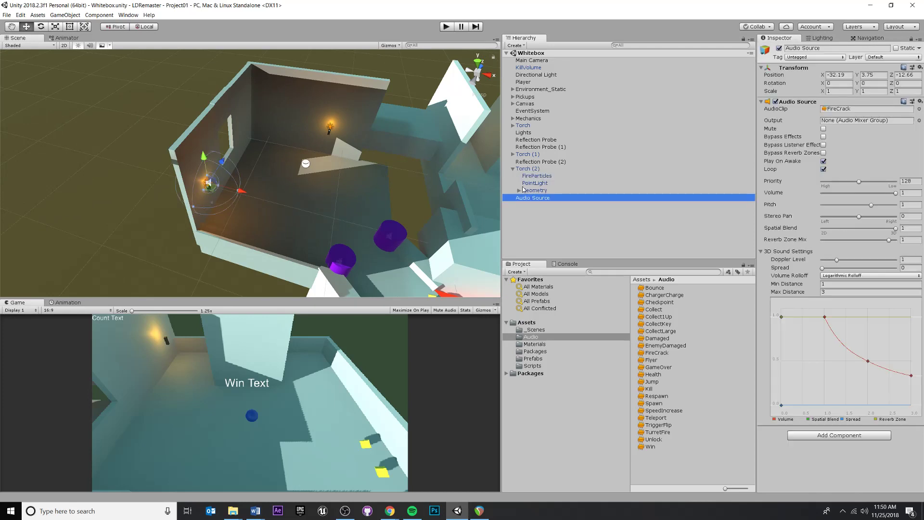
pyautogui.moveTo(527, 198); pyautogui.dragTo(528, 171)
pyautogui.moveTo(399, 167)
pyautogui.mouseDown(button='middle')
pyautogui.moveTo(416, 170)
pyautogui.moveTo(411, 179)
pyautogui.mouseUp(button='middle')
pyautogui.click(532, 169)
pyautogui.hotkey('ctrl', 'z')
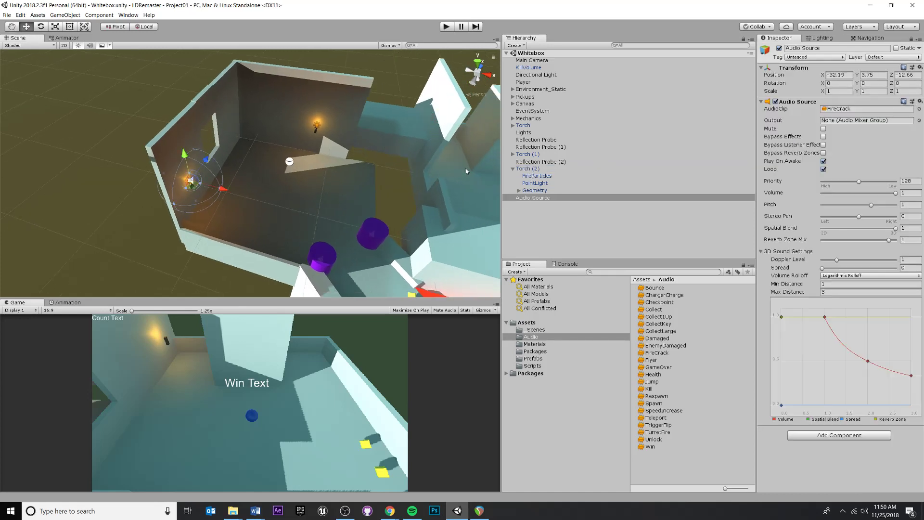
pyautogui.click(513, 168)
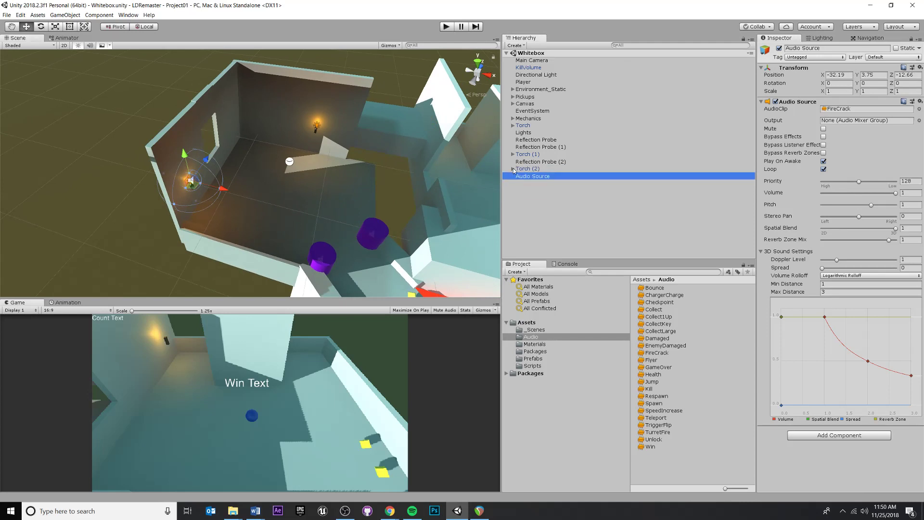
# - Make the Audio Source a child of the original Torch object and check its placement on the wall
pyautogui.click(524, 126)
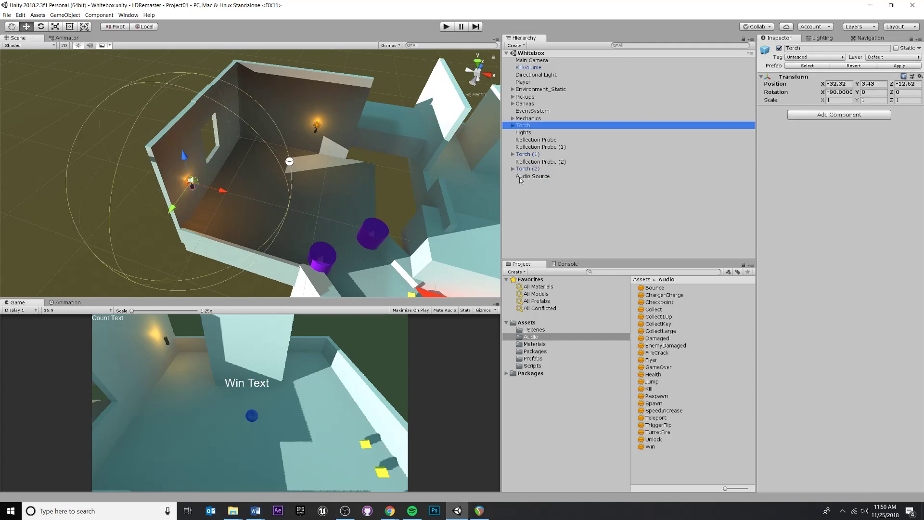
pyautogui.moveTo(528, 177); pyautogui.dragTo(532, 128)
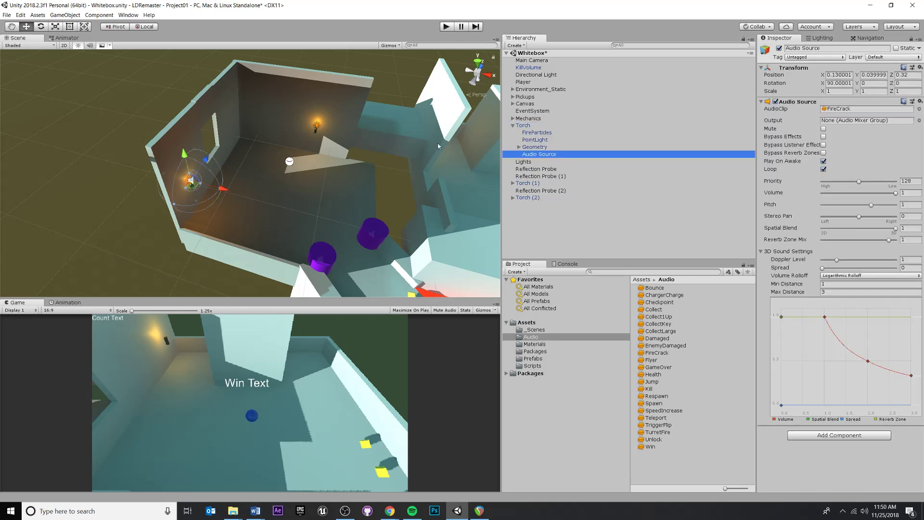
pyautogui.click(531, 126)
pyautogui.moveTo(103, 192); pyautogui.dragTo(144, 180, button='middle')
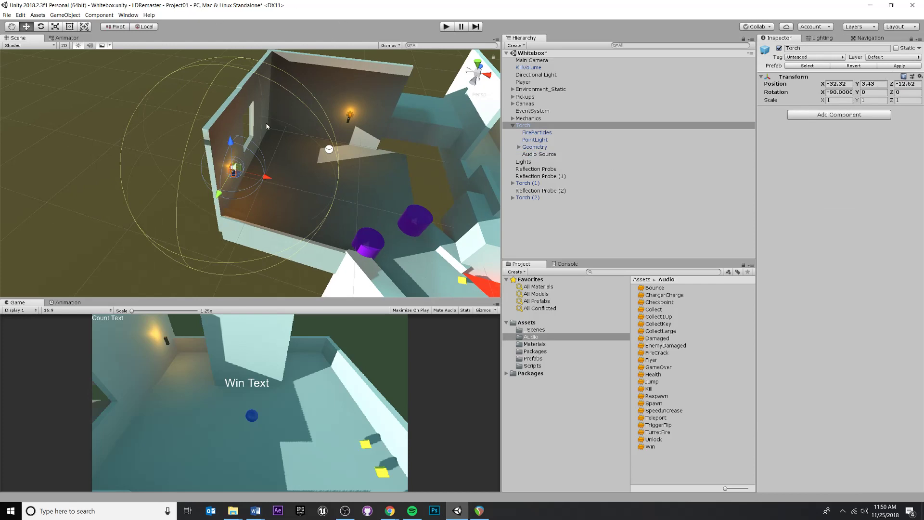
pyautogui.moveTo(321, 115); pyautogui.dragTo(234, 124, button='middle')
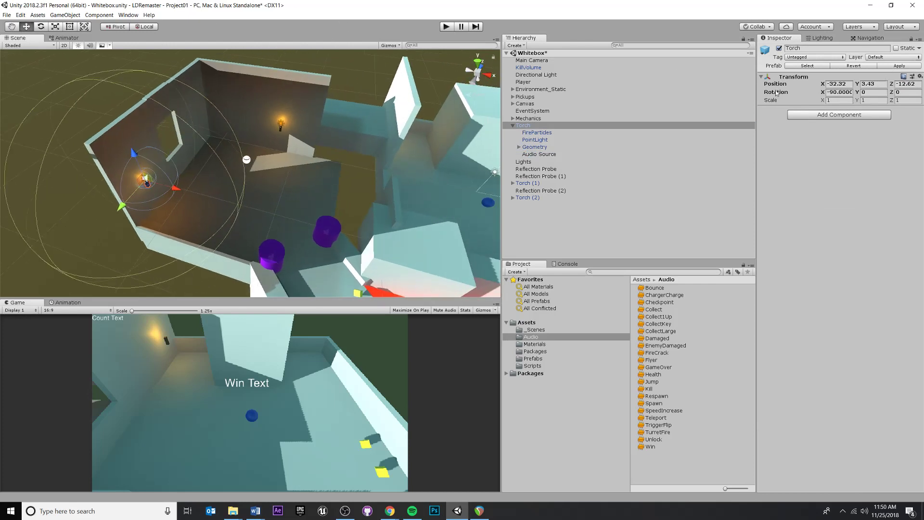
# - Apply the Torch's changes to its prefab and inspect Torch (1) on the far wall of the room
pyautogui.click(533, 128)
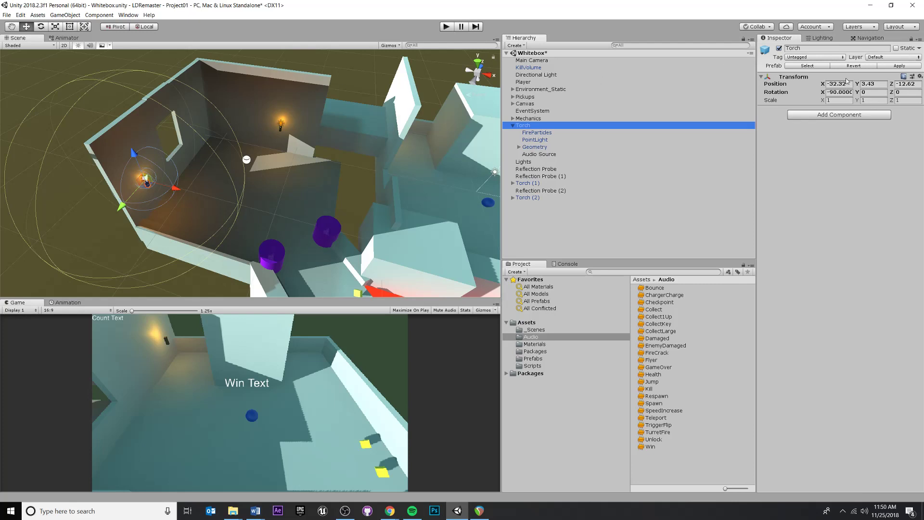
pyautogui.click(894, 67)
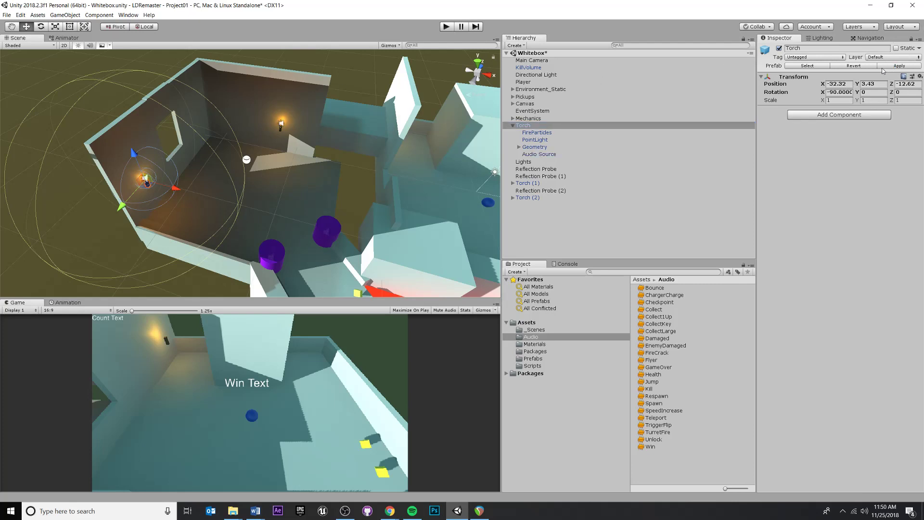
pyautogui.click(523, 126)
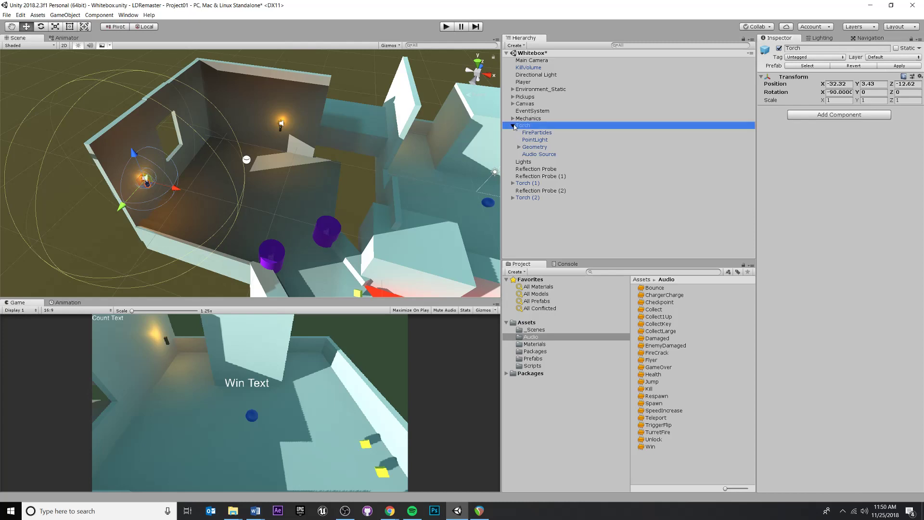
pyautogui.click(513, 126)
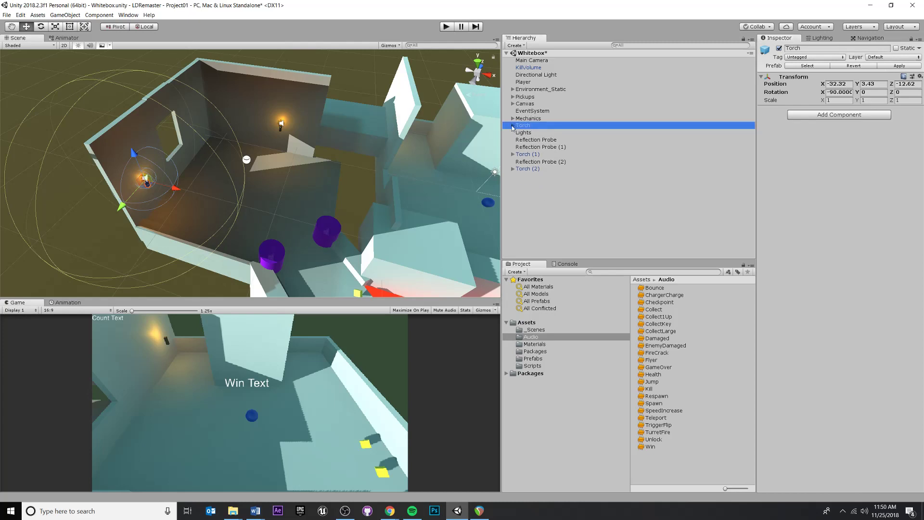
pyautogui.click(280, 125)
pyautogui.moveTo(280, 125); pyautogui.dragTo(272, 161, button='middle')
pyautogui.scroll(8, 272, 162)
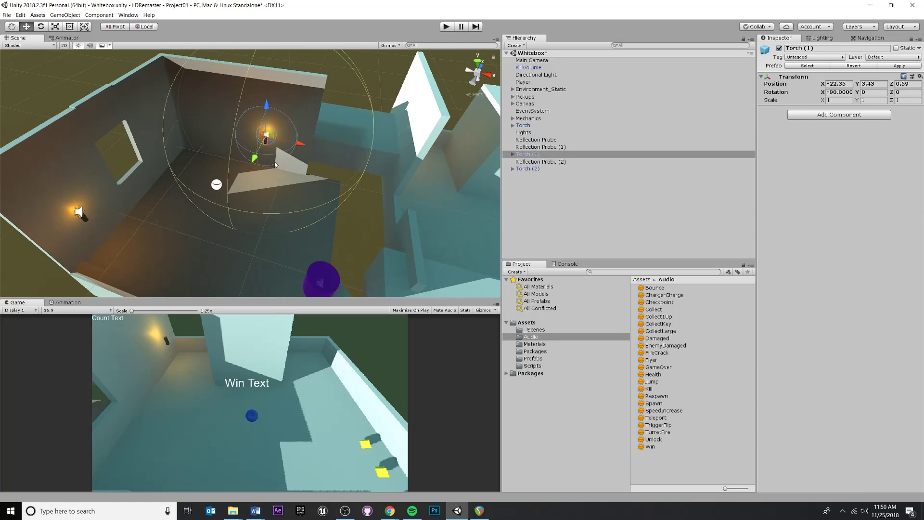
pyautogui.keyDown('alt'); pyautogui.moveTo(283, 171); pyautogui.dragTo(311, 130); pyautogui.keyUp('alt')
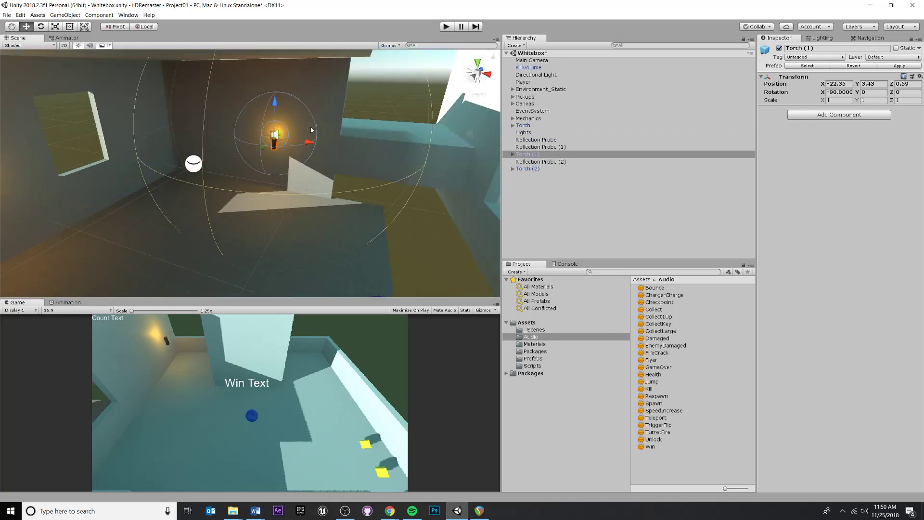
# - Playtest the torch sounds by rolling the ball through the torch room, and stop play mode
pyautogui.click(445, 26)
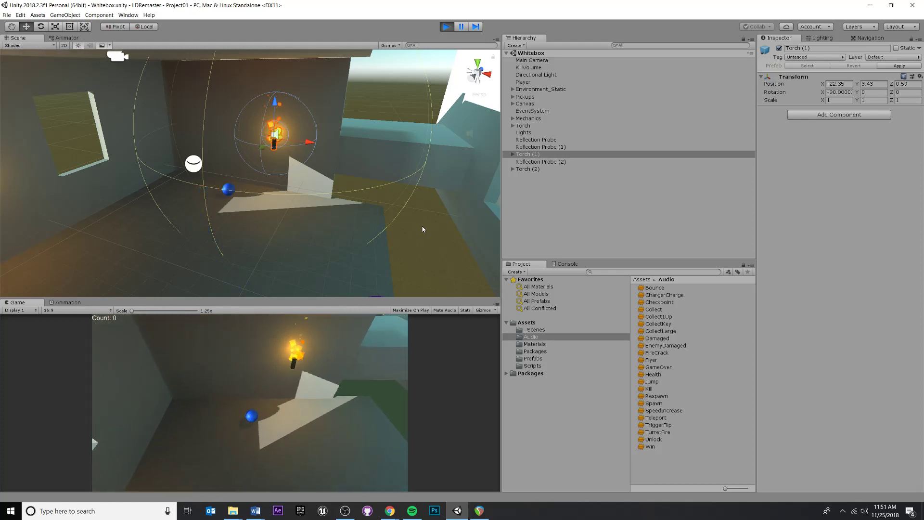
pyautogui.press('s')
pyautogui.press('a')
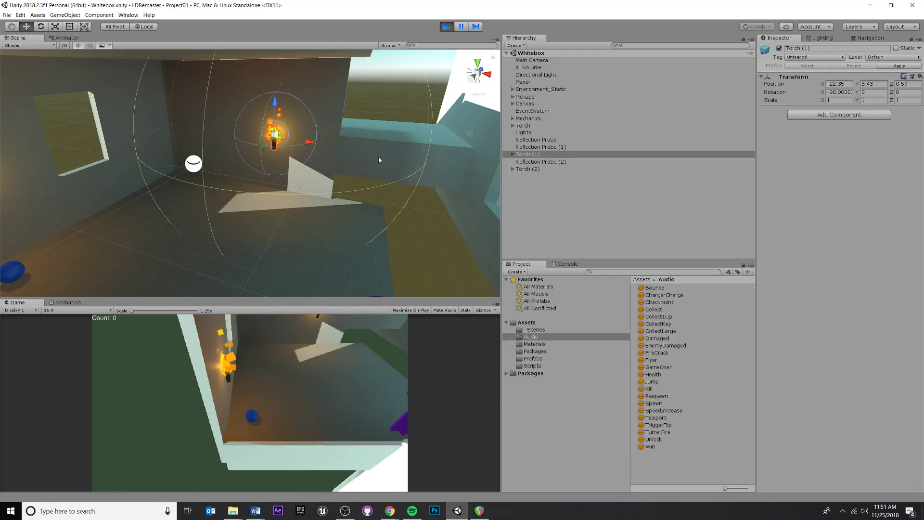
pyautogui.click(445, 26)
# - Set the Max Distance of the Audio Source inside the original Torch to 2
pyautogui.moveTo(238, 155); pyautogui.dragTo(204, 154, button='right')
pyautogui.scroll(-6, 204, 155)
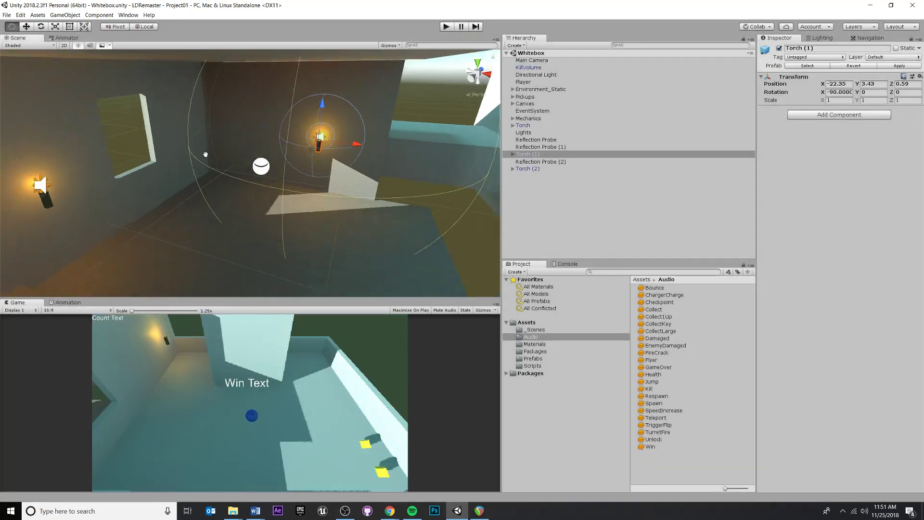
pyautogui.scroll(2, 193, 168)
pyautogui.keyDown('alt'); pyautogui.moveTo(192, 168); pyautogui.dragTo(229, 204); pyautogui.keyUp('alt')
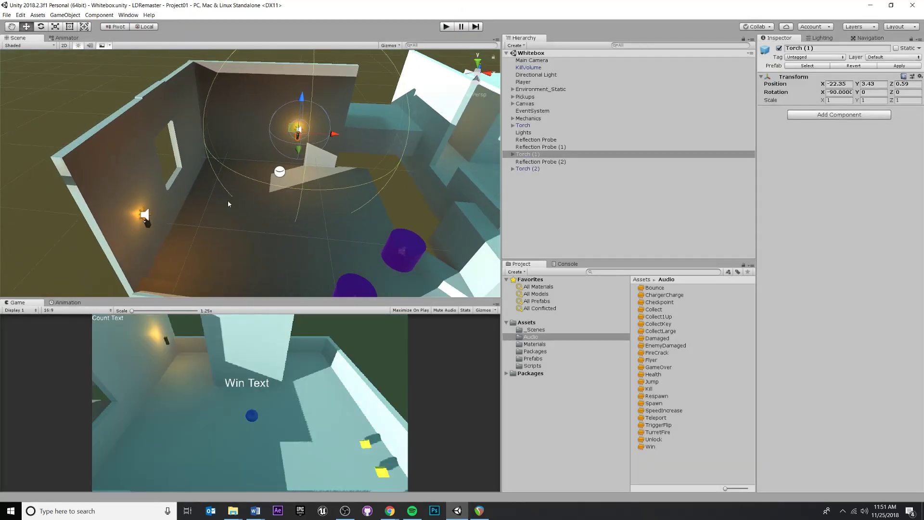
pyautogui.click(547, 168)
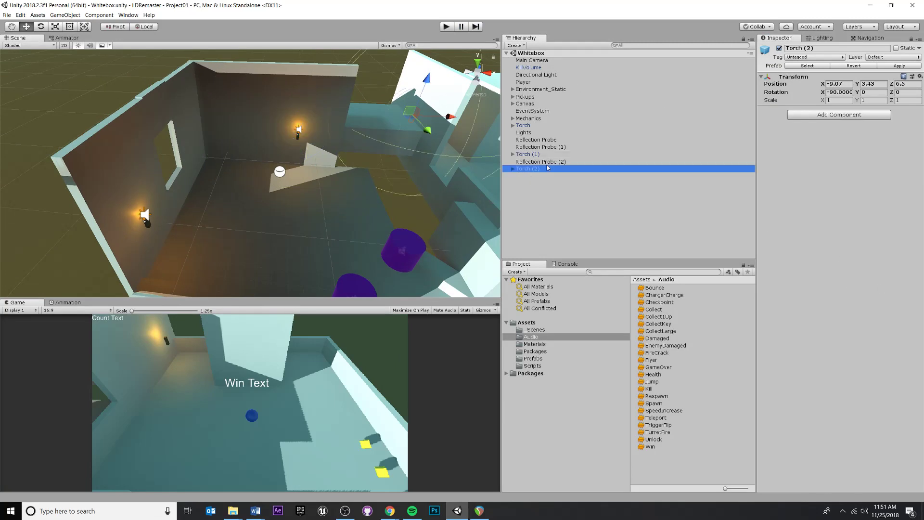
pyautogui.click(512, 125)
pyautogui.click(536, 154)
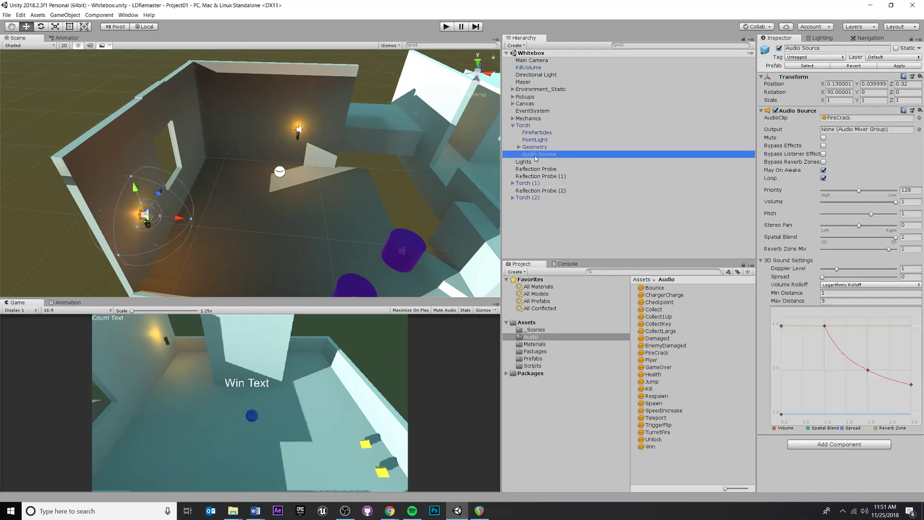
pyautogui.click(829, 299)
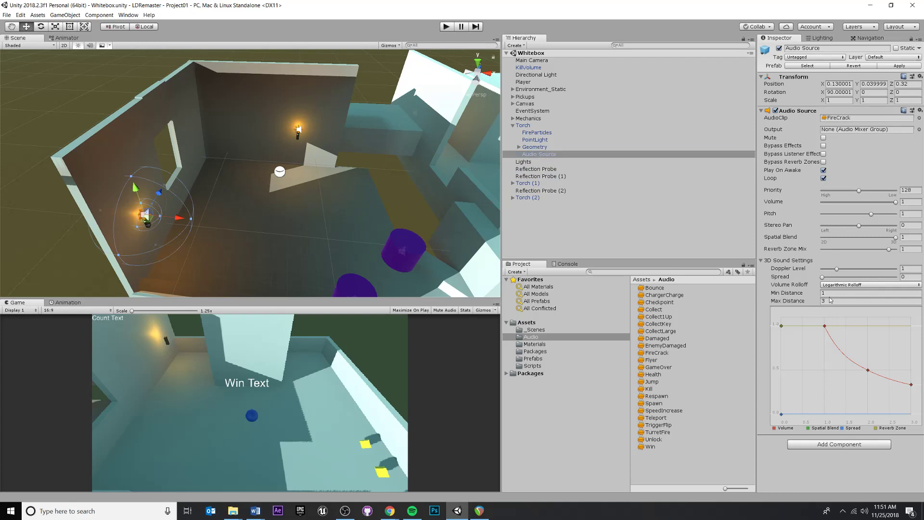
pyautogui.click(833, 302)
pyautogui.write('2')
# - Set the Torch Audio Source's Min Distance to 0.5 and save the scene
pyautogui.click(832, 295)
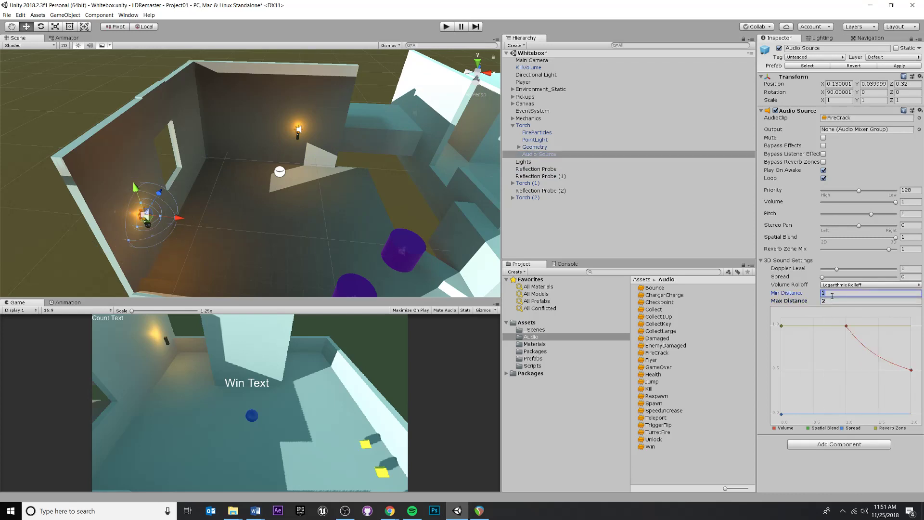
pyautogui.write('0.5')
pyautogui.moveTo(303, 176); pyautogui.dragTo(280, 174, button='right')
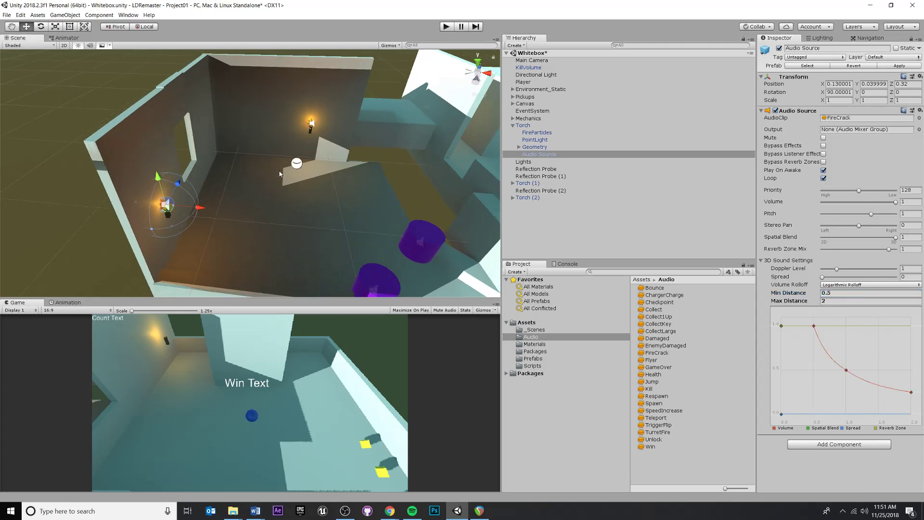
pyautogui.hotkey('ctrl', 's')
pyautogui.moveTo(300, 164); pyautogui.dragTo(257, 179, button='middle')
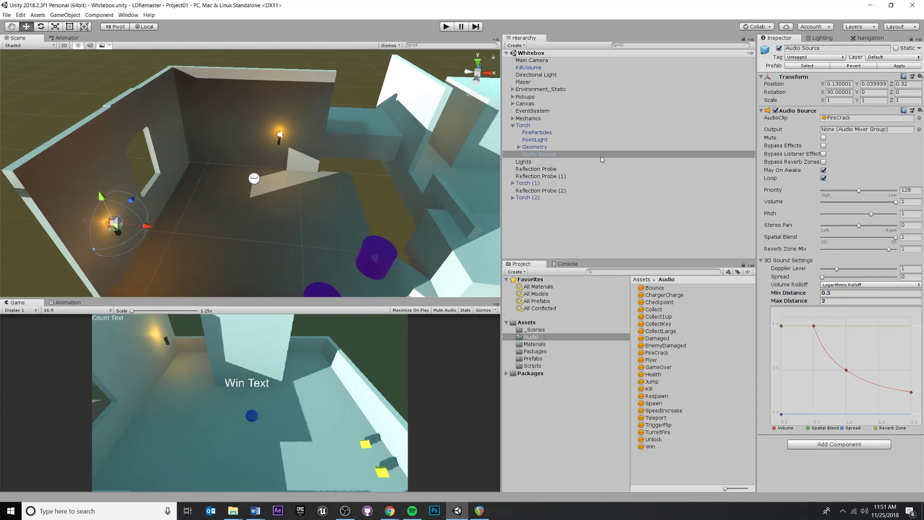
# - Apply the Torch's updated sound range to its prefab and playtest the level near the torches
pyautogui.click(525, 126)
pyautogui.click(907, 67)
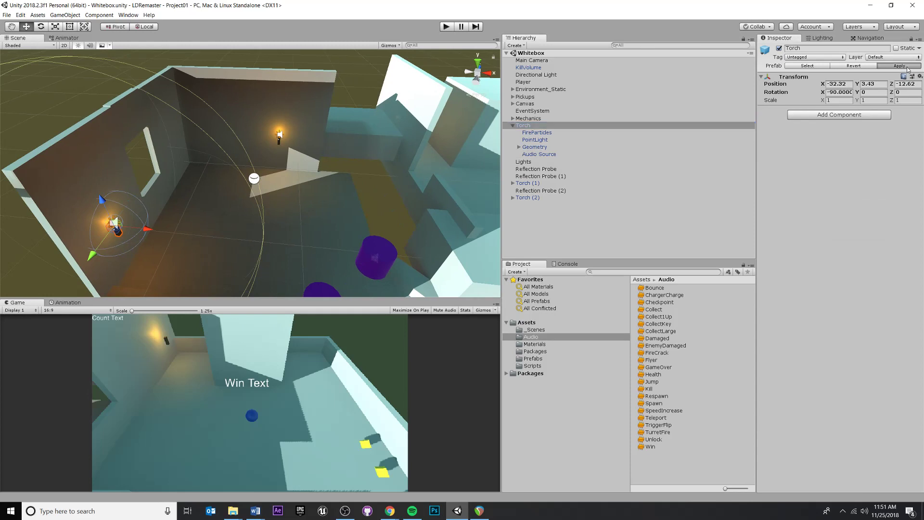
pyautogui.click(446, 27)
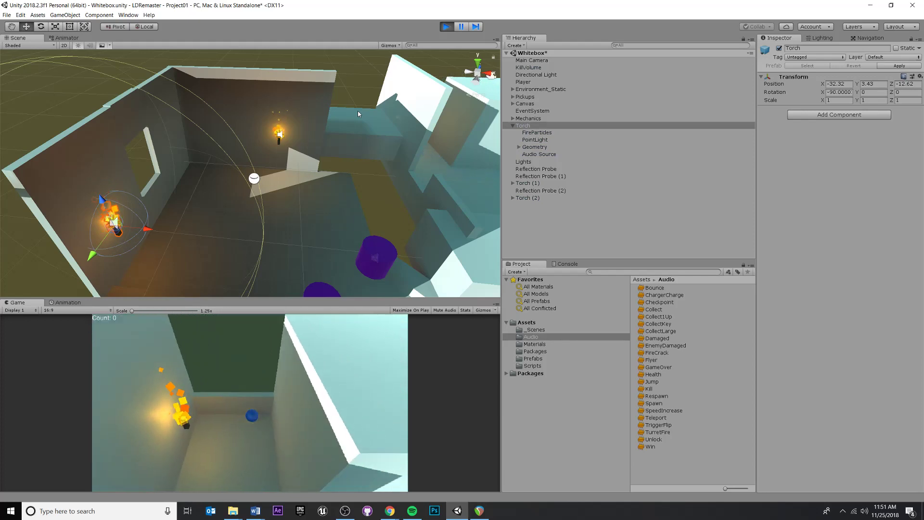
pyautogui.click(446, 26)
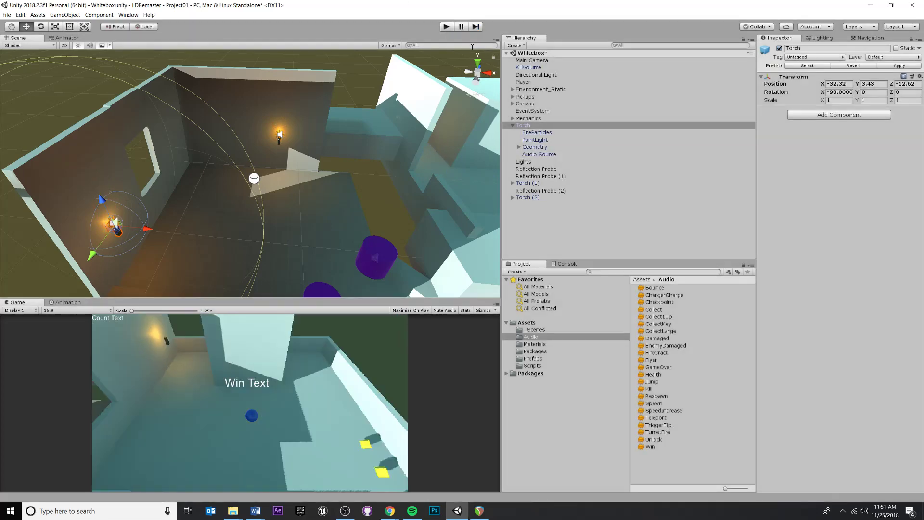
pyautogui.scroll(-5, 298, 204)
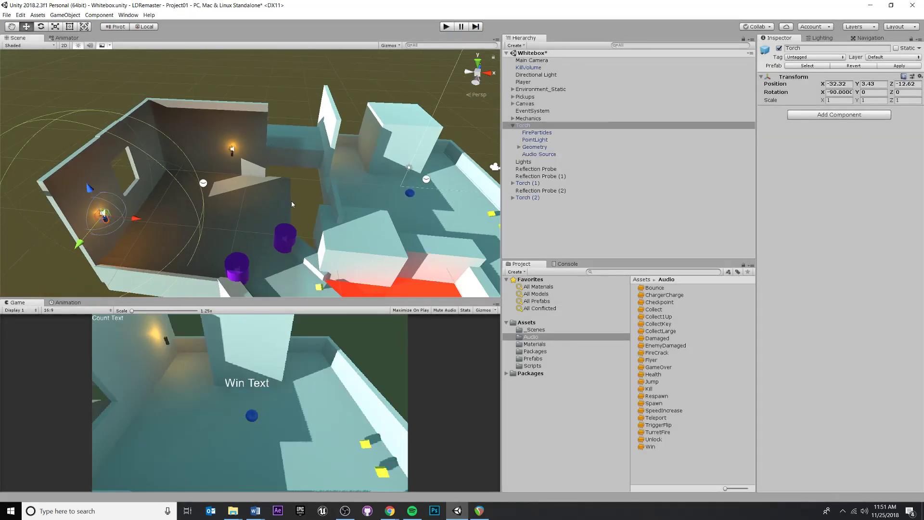
pyautogui.keyDown('alt'); pyautogui.moveTo(291, 201); pyautogui.dragTo(204, 102); pyautogui.keyUp('alt')
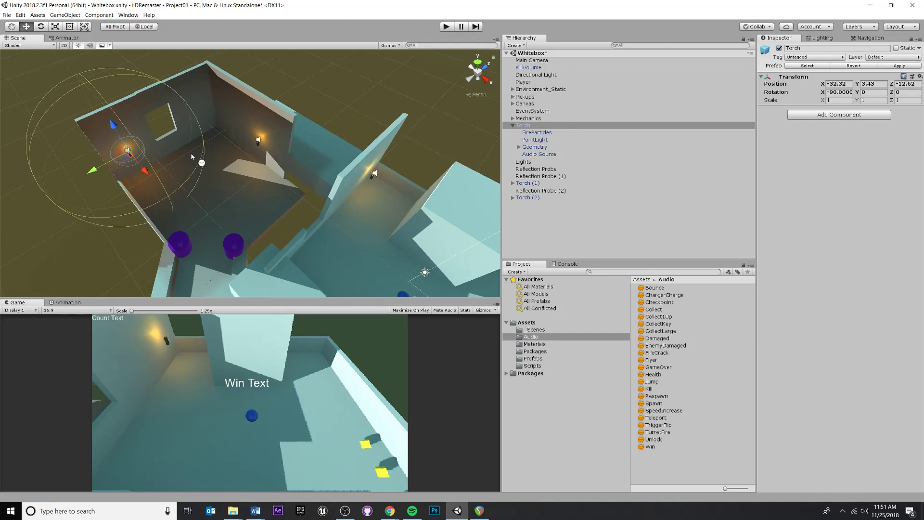
pyautogui.keyDown('alt'); pyautogui.moveTo(188, 133); pyautogui.dragTo(208, 173); pyautogui.keyUp('alt')
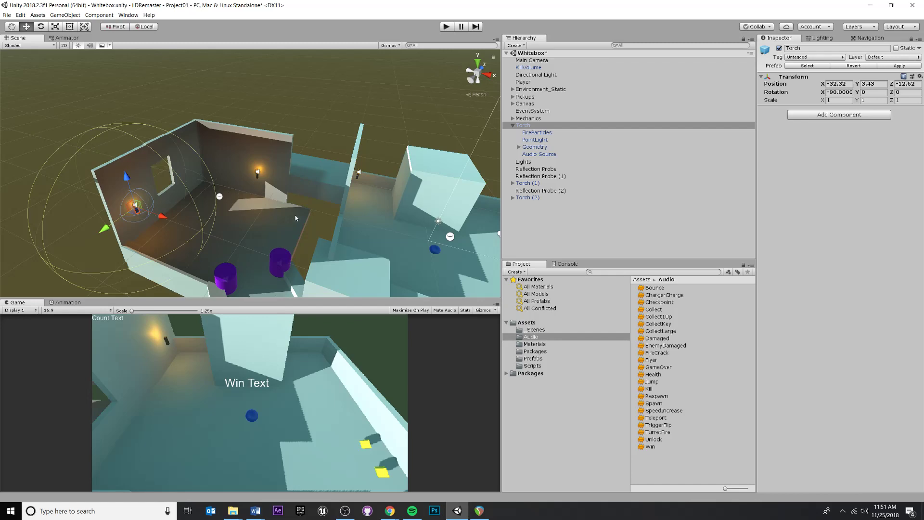
pyautogui.keyDown('alt'); pyautogui.moveTo(348, 177); pyautogui.dragTo(327, 147); pyautogui.keyUp('alt')
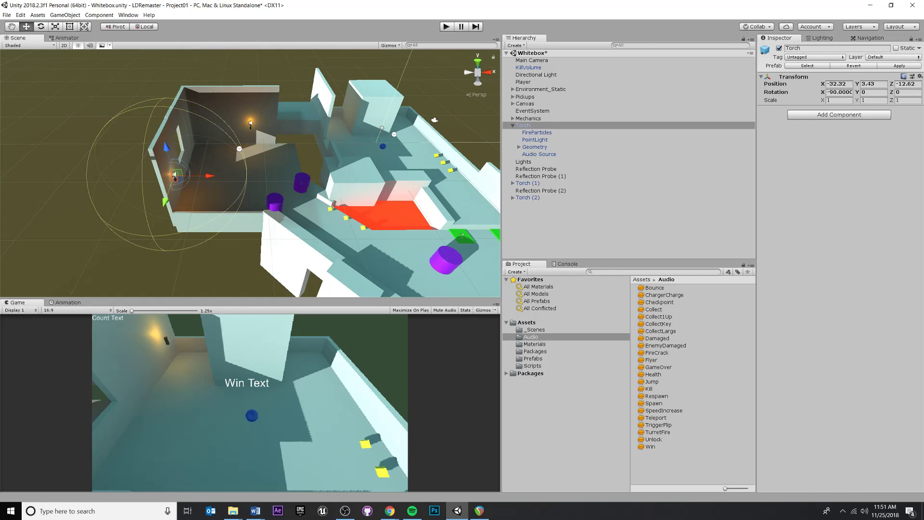
pyautogui.scroll(-5, 89, 130)
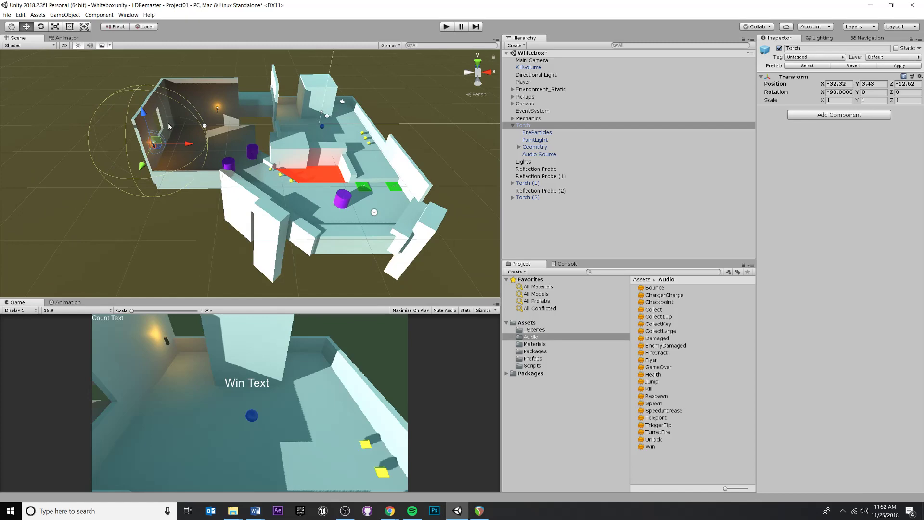
pyautogui.scroll(6, 168, 126)
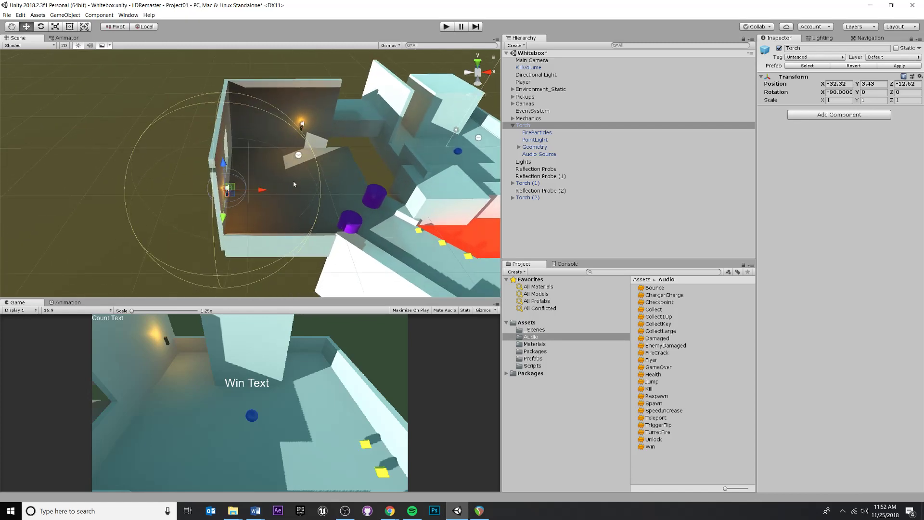
# - Add a standalone Audio Source object to the scene and move it outside the level to about X 30.7
pyautogui.keyDown('alt'); pyautogui.moveTo(293, 184); pyautogui.dragTo(154, 201); pyautogui.keyUp('alt')
pyautogui.moveTo(183, 176); pyautogui.dragTo(160, 123, button='middle')
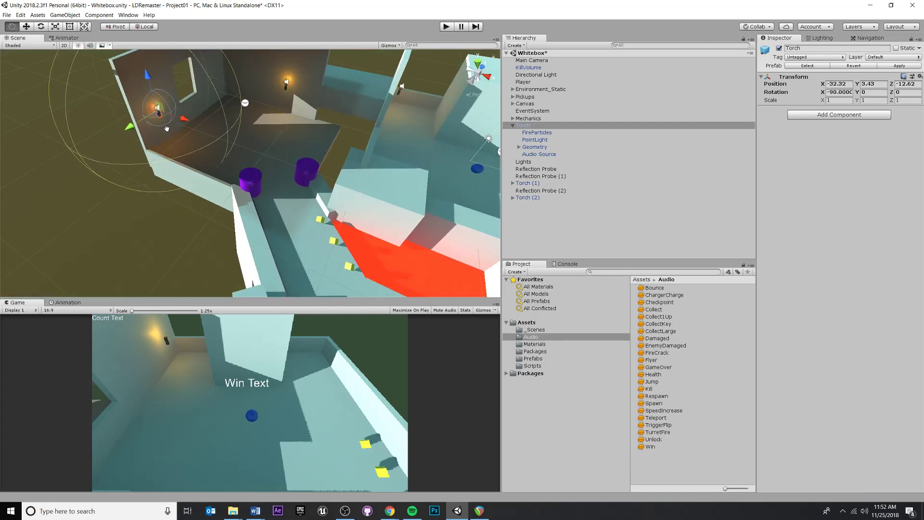
pyautogui.scroll(-7, 160, 124)
pyautogui.keyDown('alt'); pyautogui.moveTo(159, 124); pyautogui.dragTo(330, 176); pyautogui.keyUp('alt')
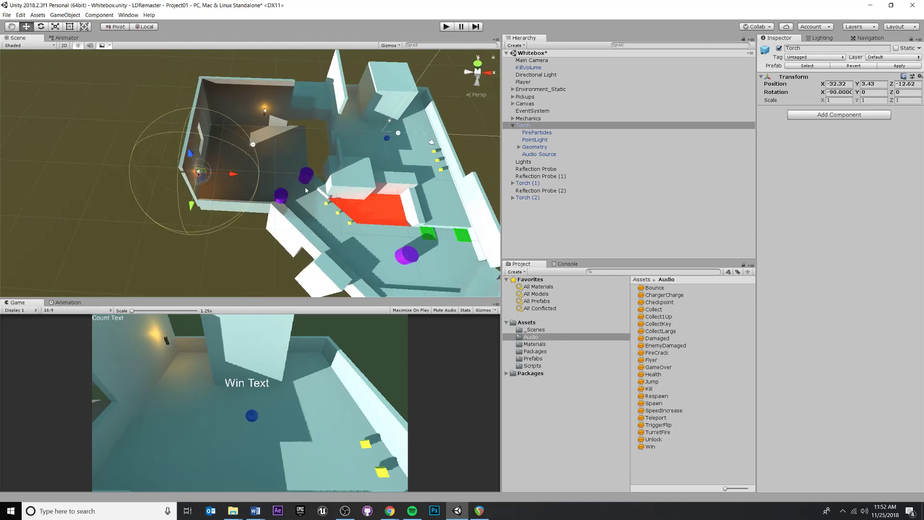
pyautogui.moveTo(306, 188); pyautogui.dragTo(179, 175, button='middle')
pyautogui.scroll(-6, 178, 175)
pyautogui.keyDown('alt'); pyautogui.moveTo(215, 212); pyautogui.dragTo(317, 105); pyautogui.keyUp('alt')
pyautogui.click(64, 15)
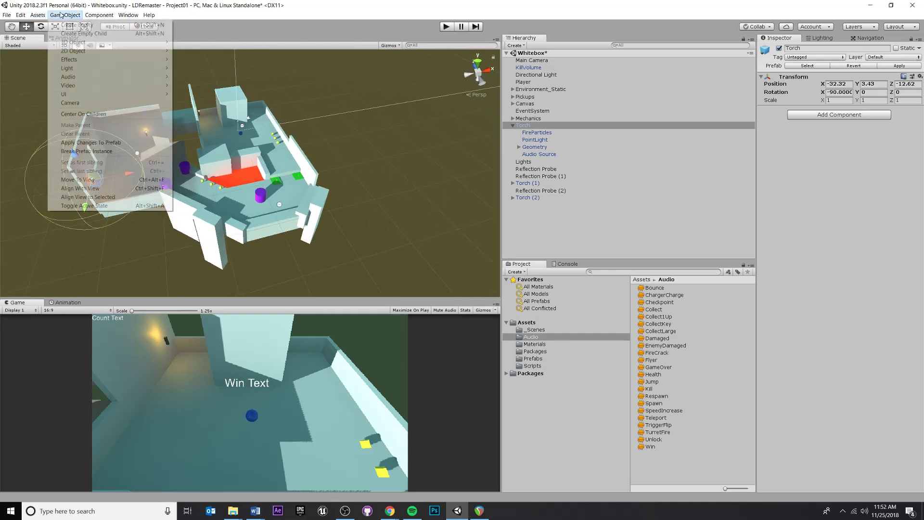
pyautogui.moveTo(79, 43)
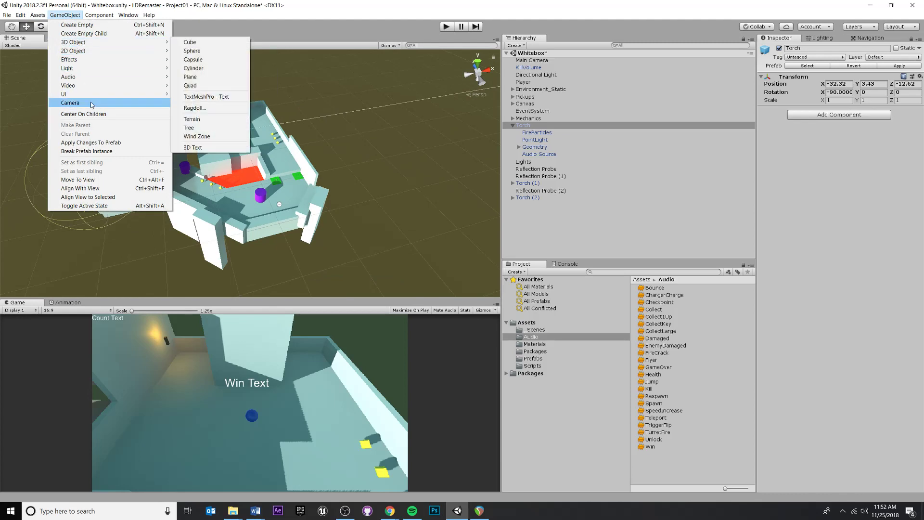
pyautogui.moveTo(98, 80)
pyautogui.click(218, 77)
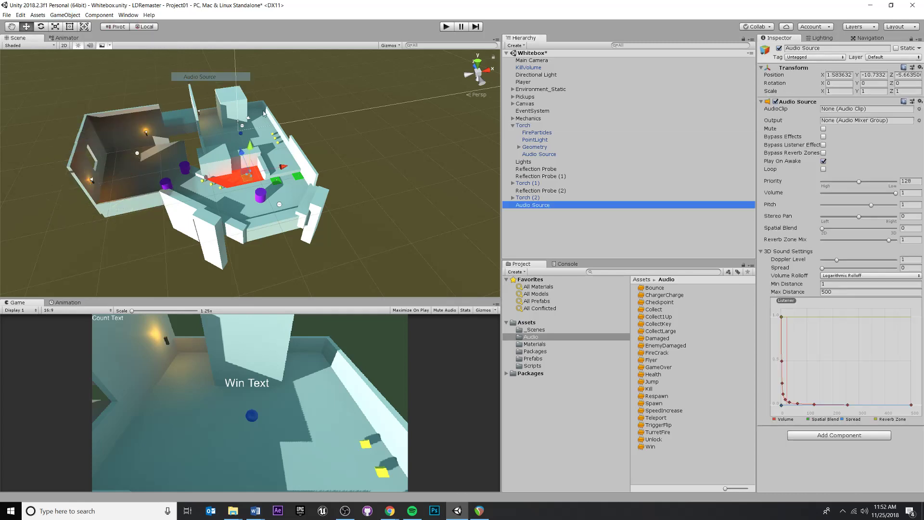
pyautogui.moveTo(289, 169); pyautogui.dragTo(343, 157)
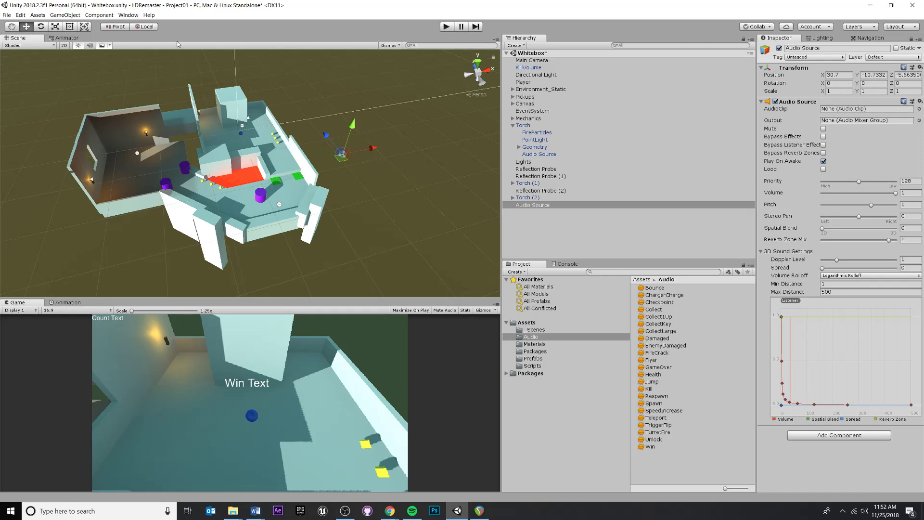
# - Rename the new standalone Audio Source object to MusicPlayer
pyautogui.moveTo(304, 155); pyautogui.dragTo(323, 169, button='middle')
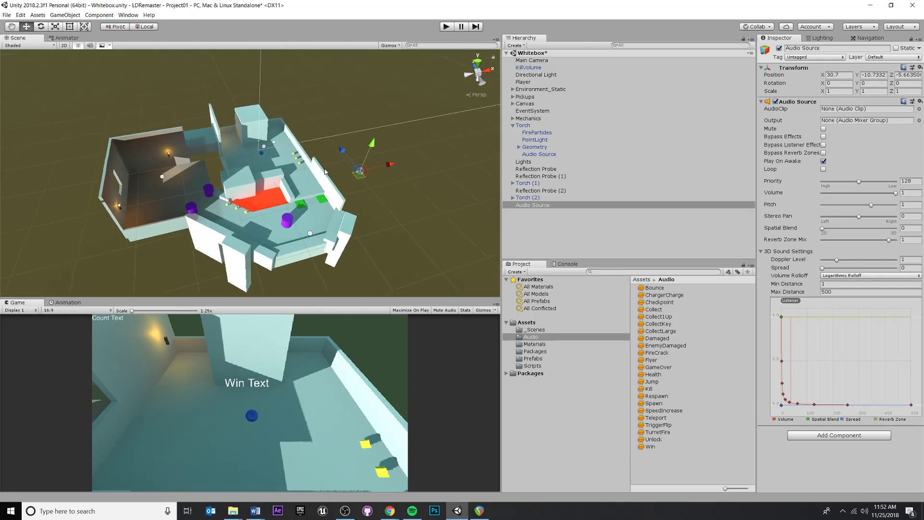
pyautogui.keyDown('alt'); pyautogui.moveTo(457, 164); pyautogui.dragTo(436, 165); pyautogui.keyUp('alt')
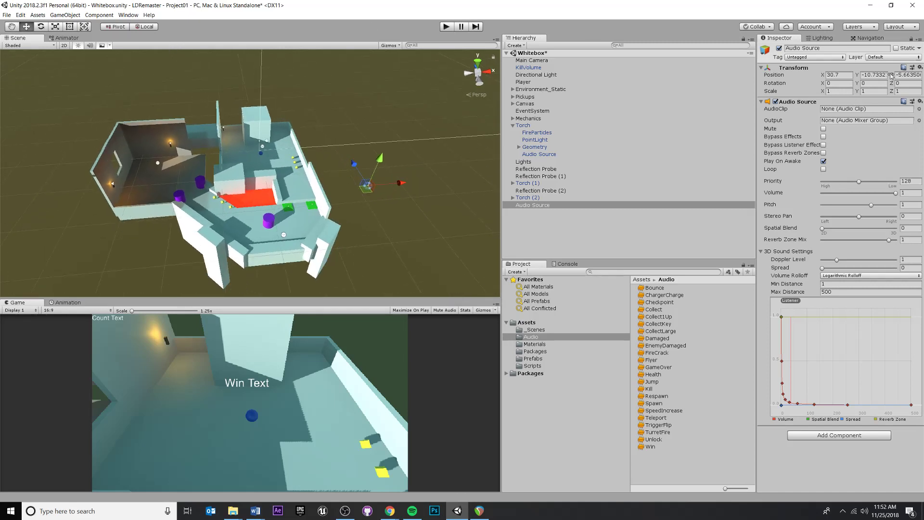
pyautogui.click(536, 206)
pyautogui.write('Music')
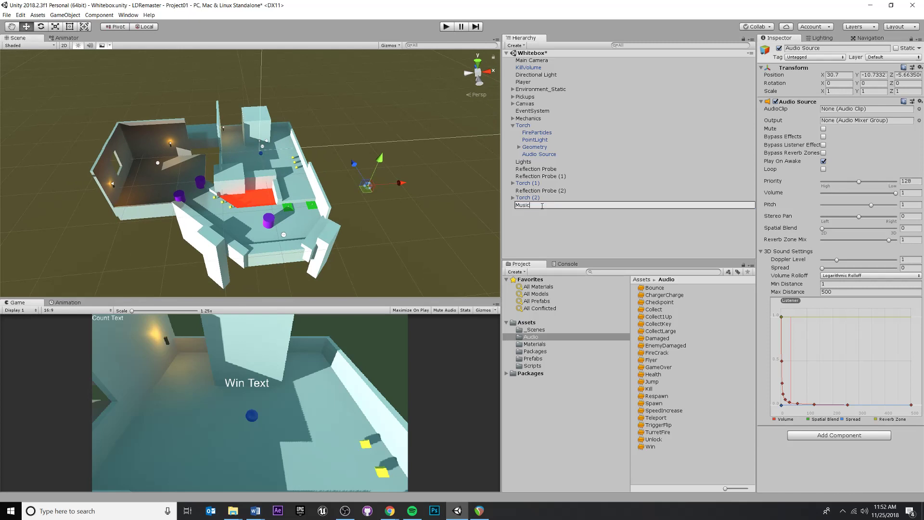
pyautogui.write('Player')
pyautogui.press('Return')
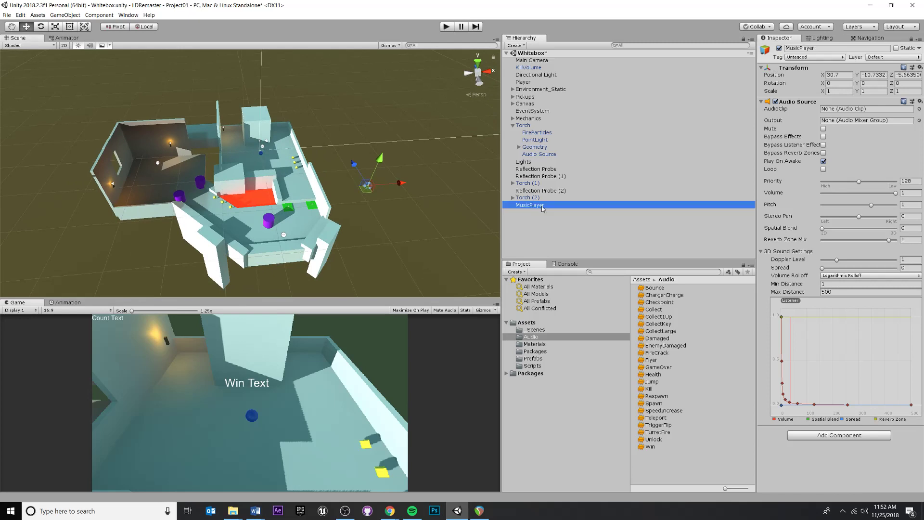
# - Reposition the MusicPlayer object beside the level at about X 27.2 and Y 1.5
pyautogui.keyDown('alt'); pyautogui.moveTo(385, 208); pyautogui.dragTo(365, 124); pyautogui.keyUp('alt')
pyautogui.moveTo(398, 159); pyautogui.dragTo(332, 186)
pyautogui.keyDown('alt'); pyautogui.moveTo(222, 126); pyautogui.dragTo(270, 151); pyautogui.keyUp('alt')
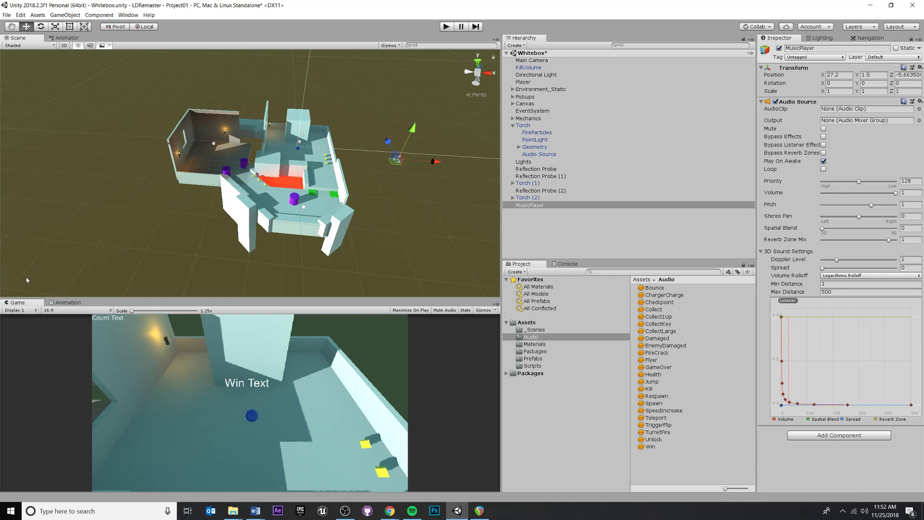
pyautogui.moveTo(251, 82); pyautogui.dragTo(280, 96, button='middle')
pyautogui.scroll(8, 190, 169)
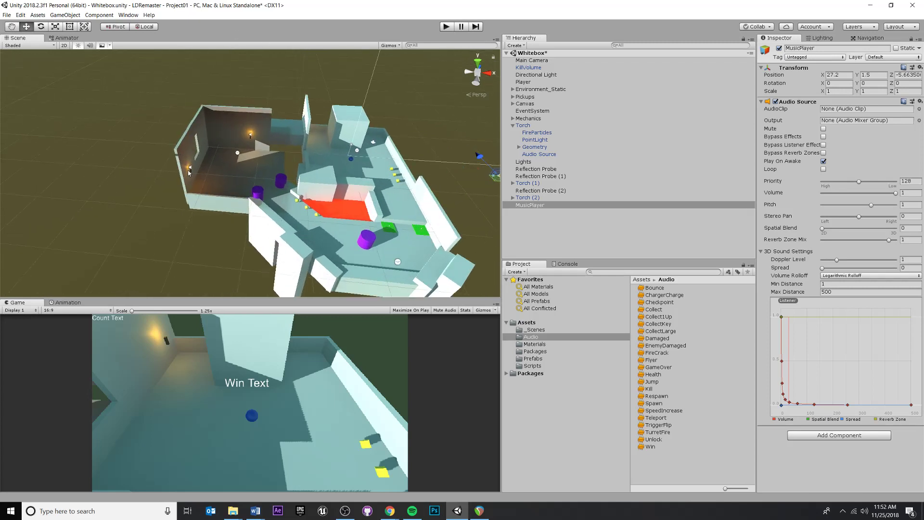
pyautogui.keyDown('alt'); pyautogui.moveTo(348, 169); pyautogui.dragTo(301, 205); pyautogui.keyUp('alt')
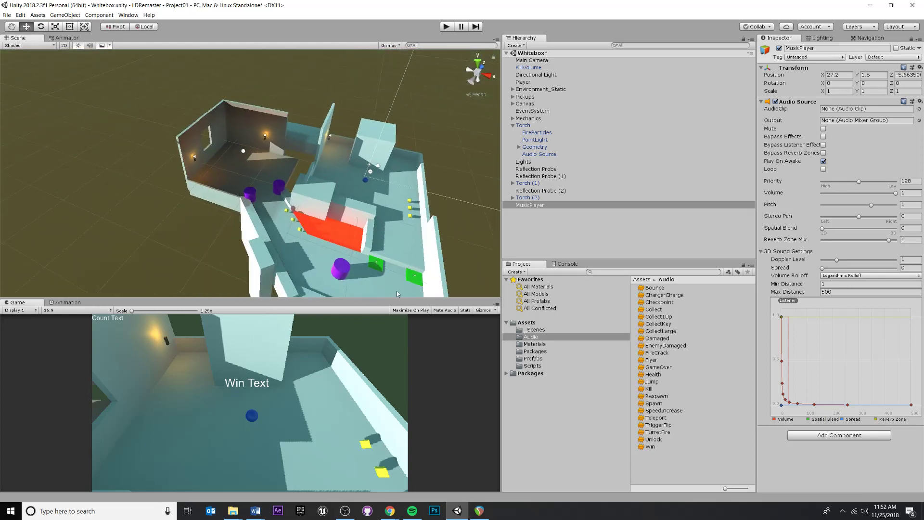